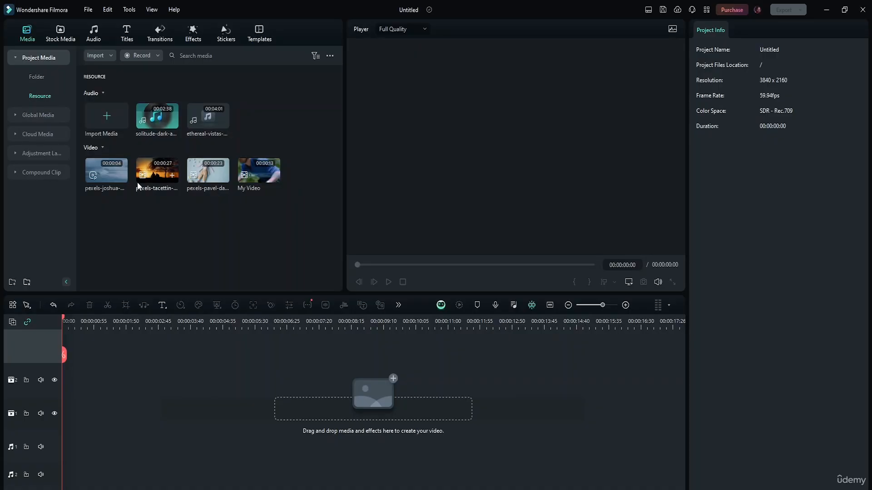
- Preview the sunset, rabbit doll and remaining Pexels clips in the project media
left_click(157, 166)
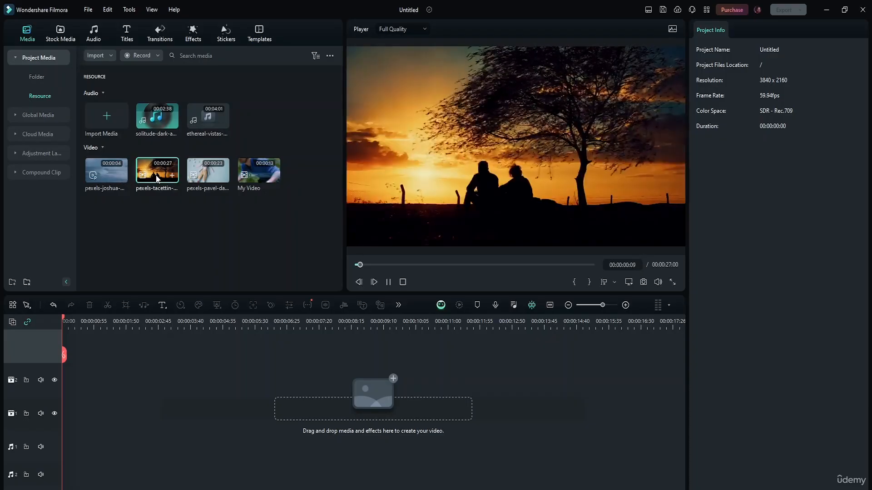
left_click(205, 171)
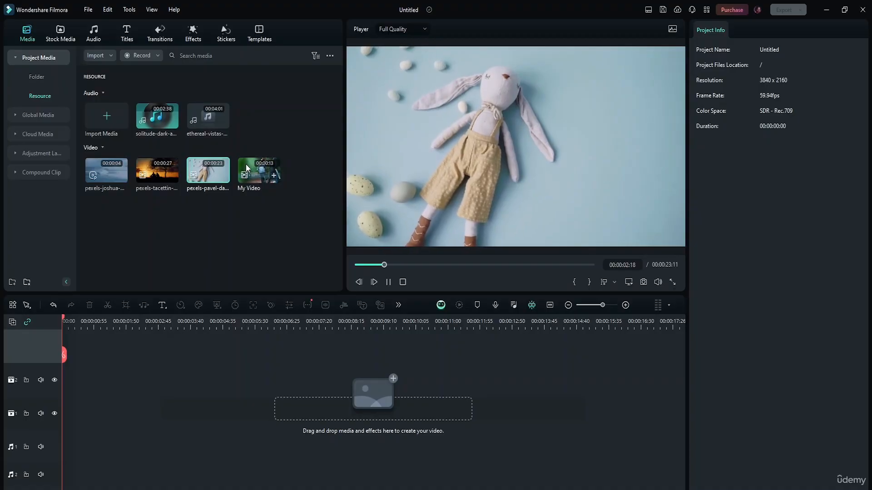
left_click(104, 176)
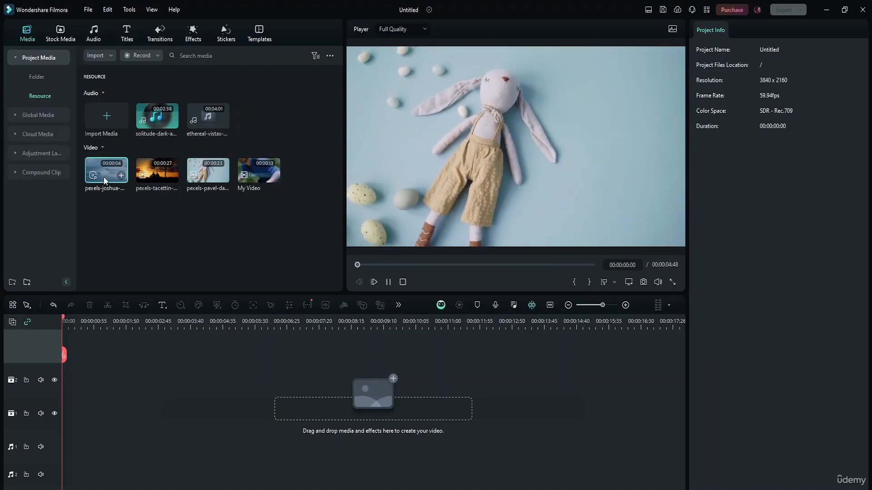
- Place the rabbit doll clip at the start of video track 2 and fit its full length in the timeline
left_click_drag(216, 180, 62, 386)
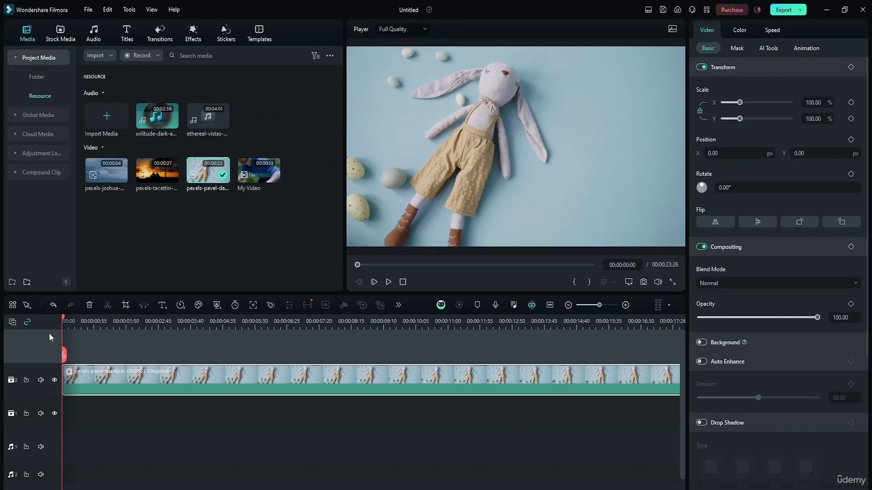
scroll(196, 368, "down", 1)
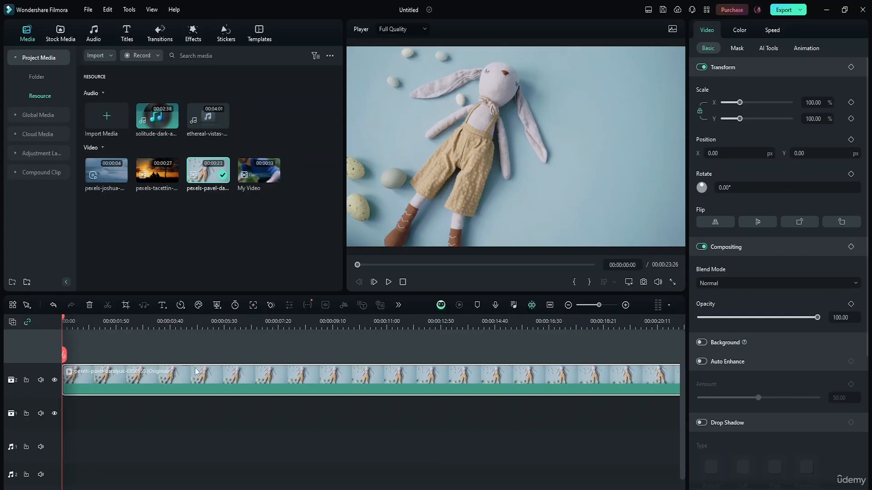
scroll(195, 372, "down", 2)
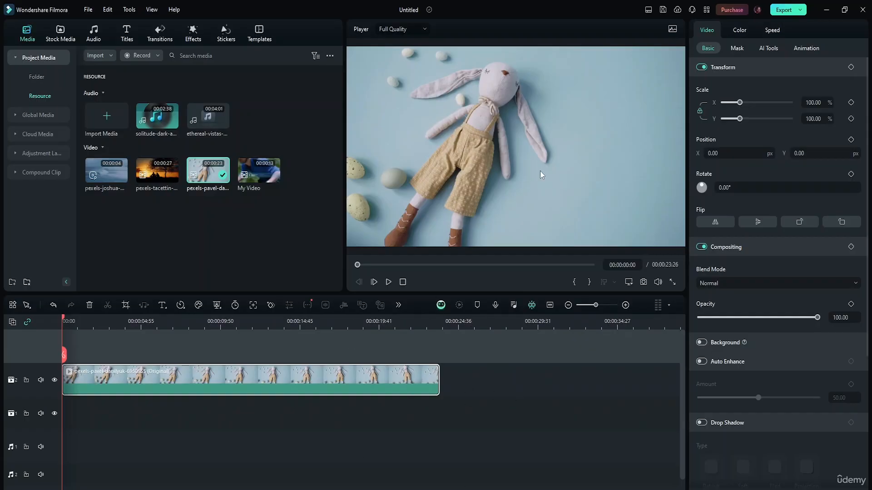
left_click(527, 401)
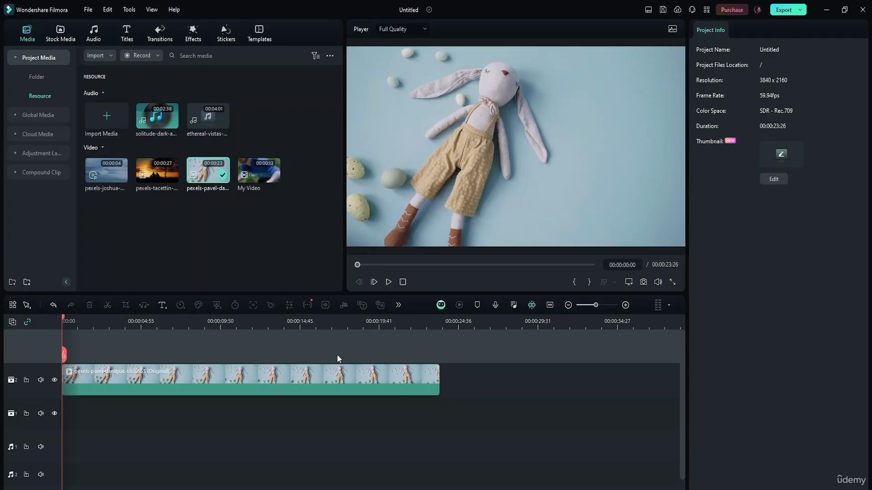
left_click(281, 377)
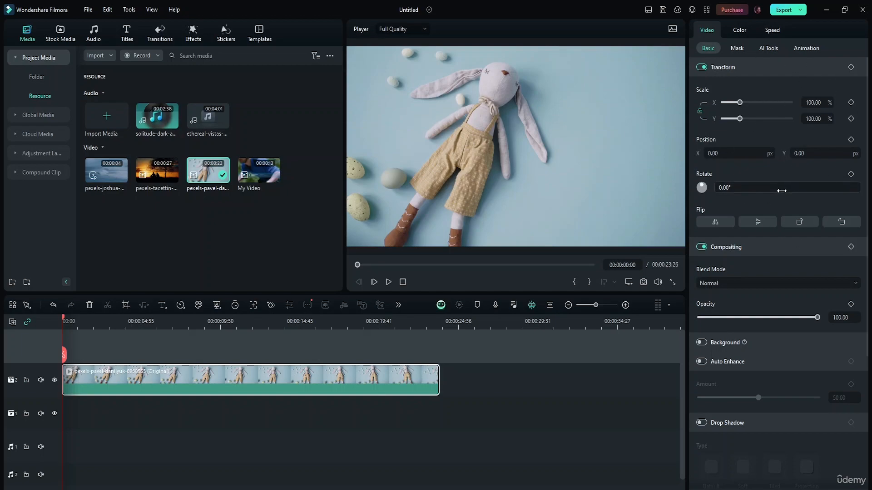
left_click(126, 306)
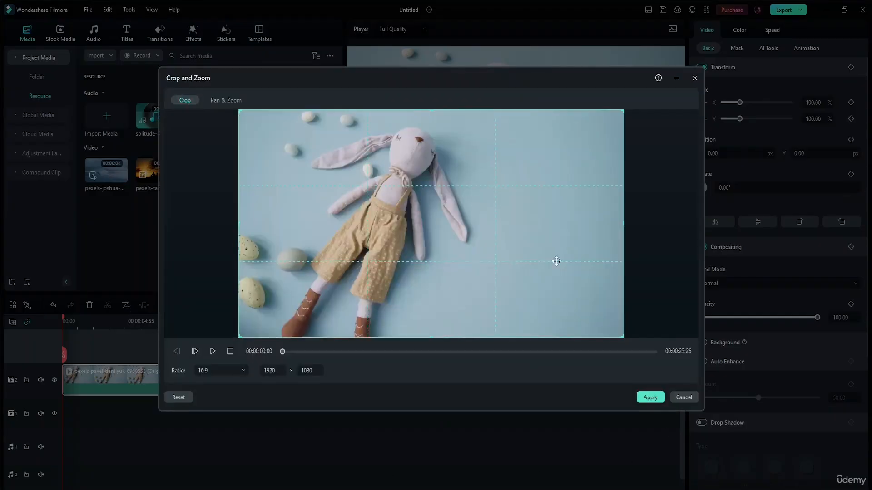
left_click(694, 78)
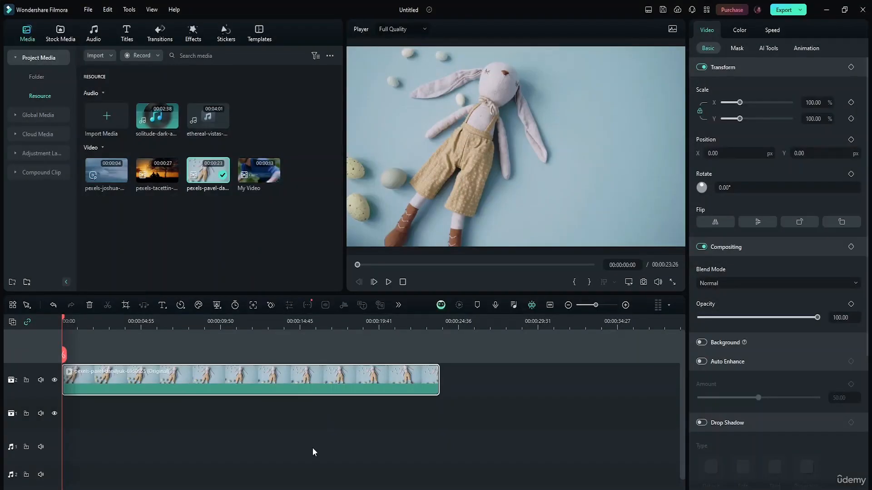
- Open Crop and Zoom for the doll clip on the timeline, and play and stop its preview
left_click(312, 448)
left_click(336, 378)
key("alt+c")
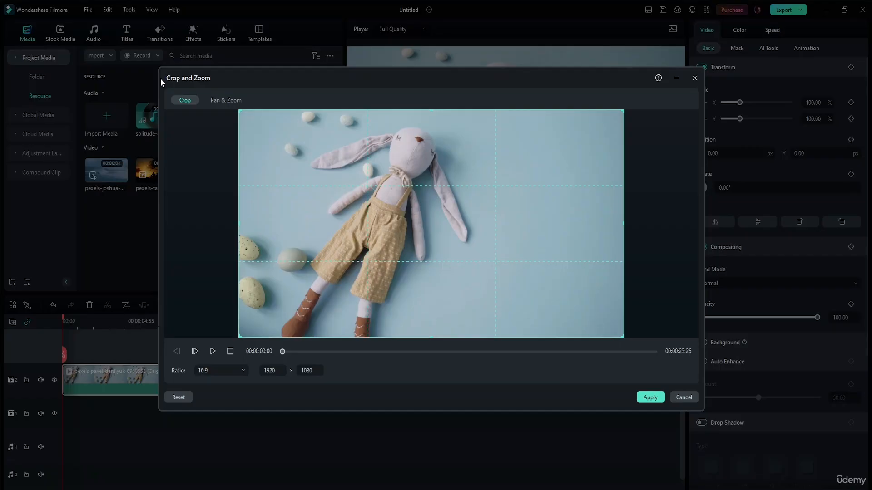
left_click_drag(404, 91, 492, 88)
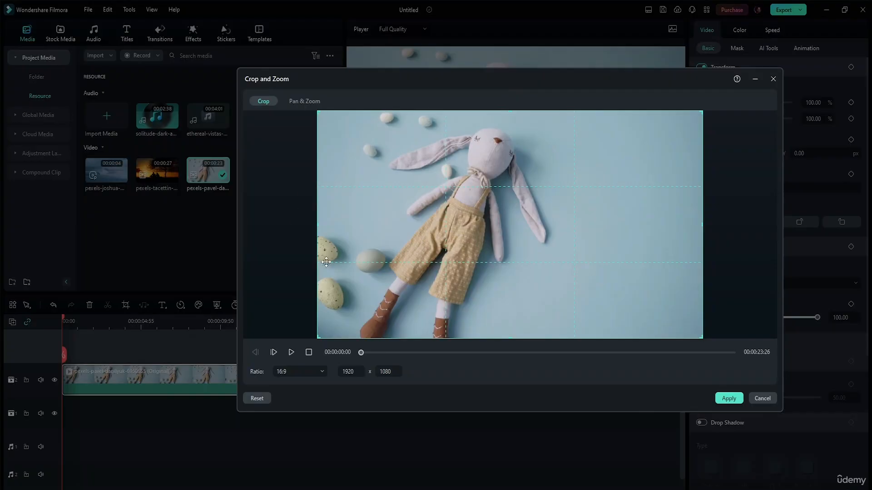
left_click(291, 353)
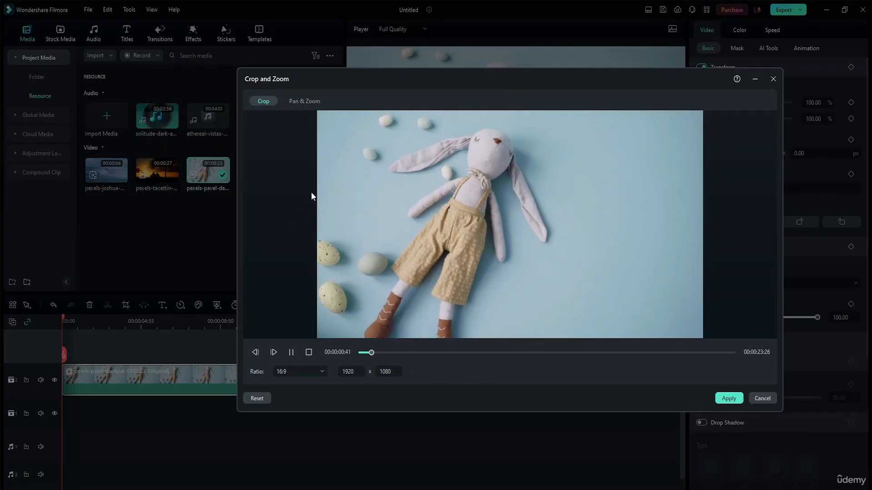
left_click(307, 352)
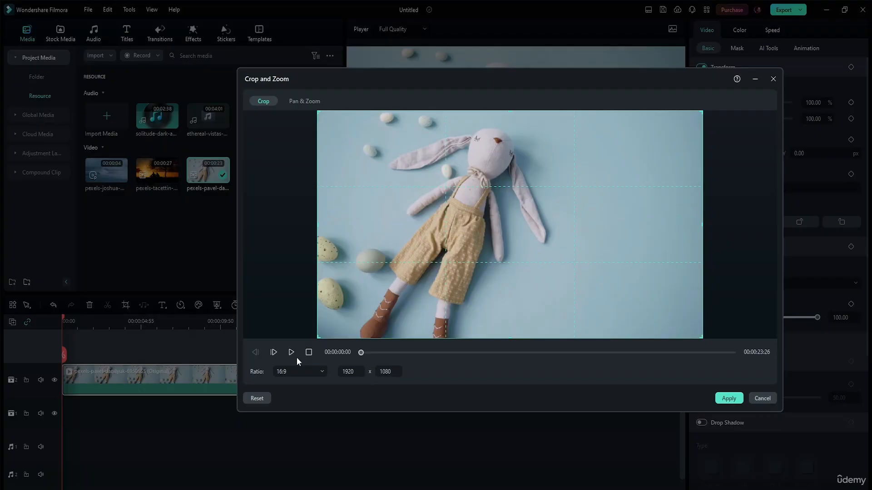
- Try Original Ratio for the crop and return the ratio to 16:9
left_click(319, 371)
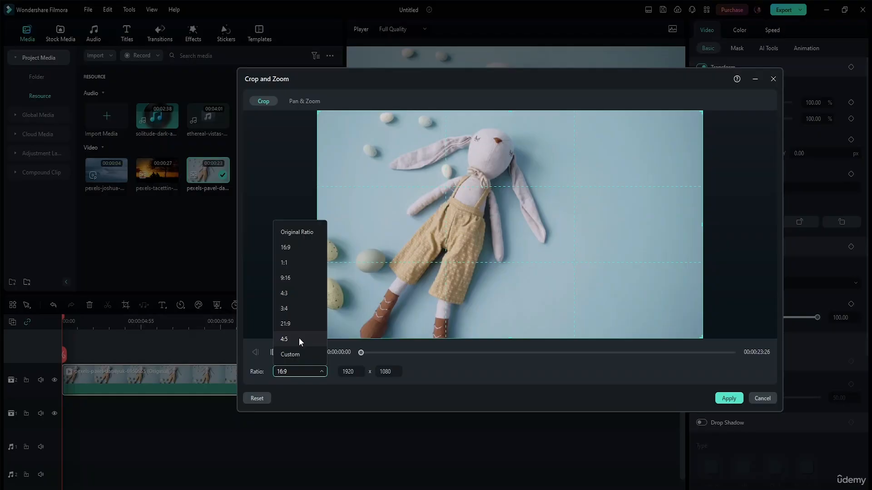
left_click(304, 236)
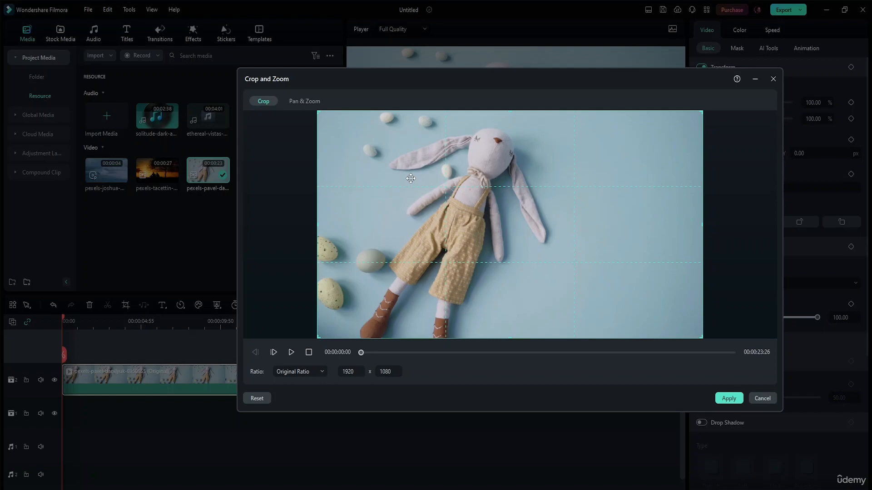
left_click(318, 375)
left_click(311, 251)
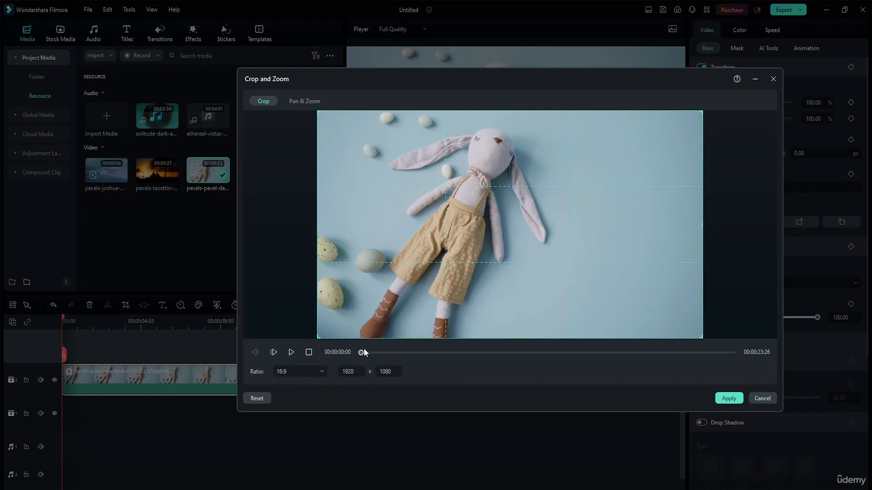
- Try a 1:1 crop ratio and shift the square frame slightly to the left over the doll
left_click(320, 371)
left_click(302, 282)
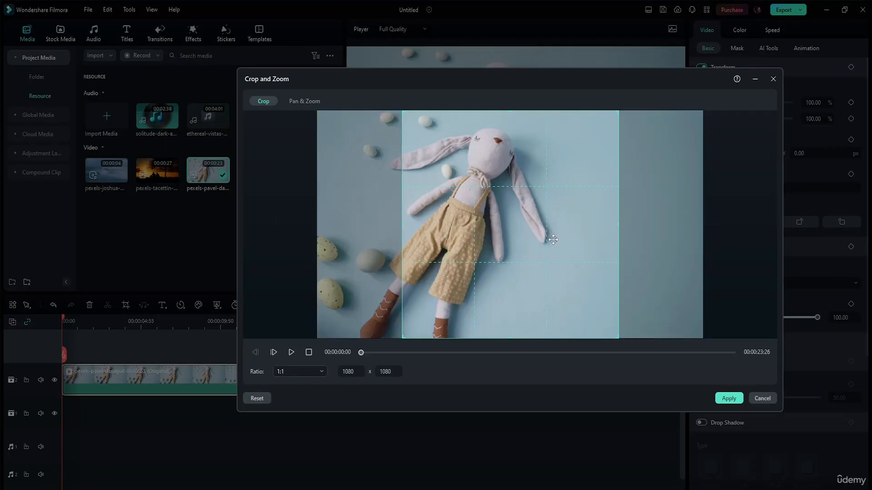
mouse_move(550, 237)
left_mouse_down()
mouse_move(496, 238)
mouse_move(547, 239)
left_mouse_up()
- Try the 9:16 crop ratio, followed by 4:3
left_click(318, 372)
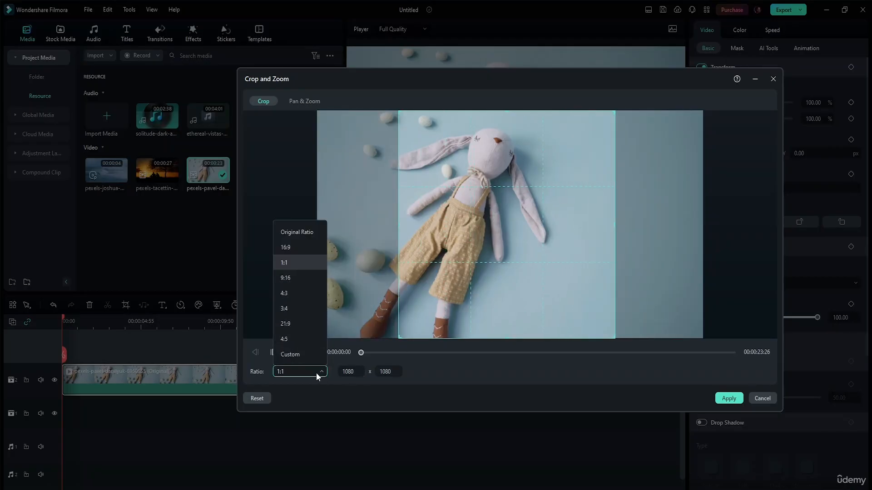
left_click(309, 292)
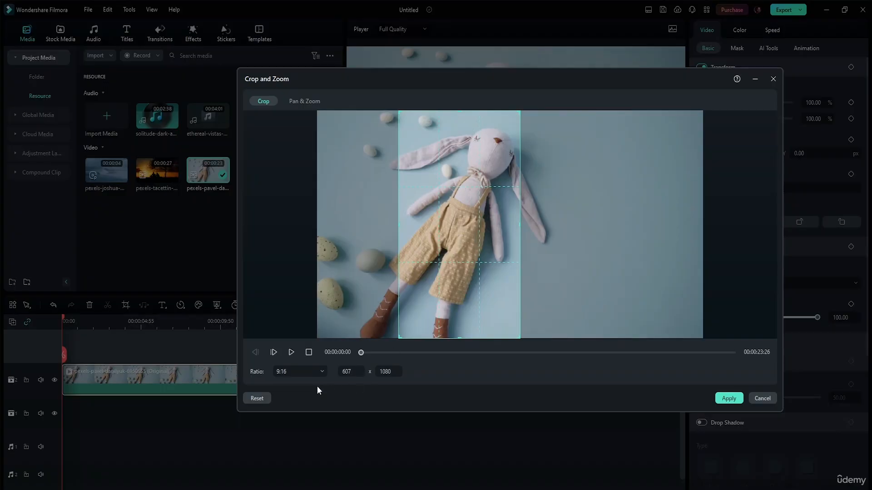
left_click(317, 370)
left_click(314, 293)
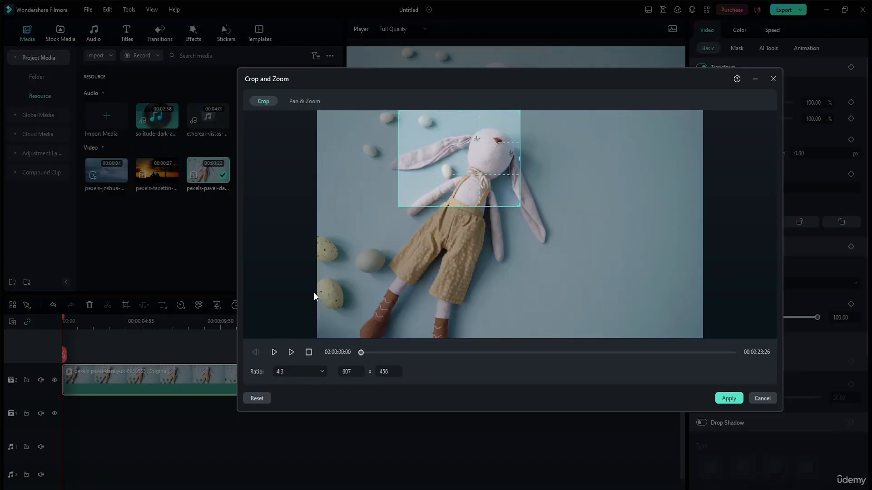
- Try the 3:4 crop ratio, followed by 21:9
left_click(301, 374)
left_click(304, 308)
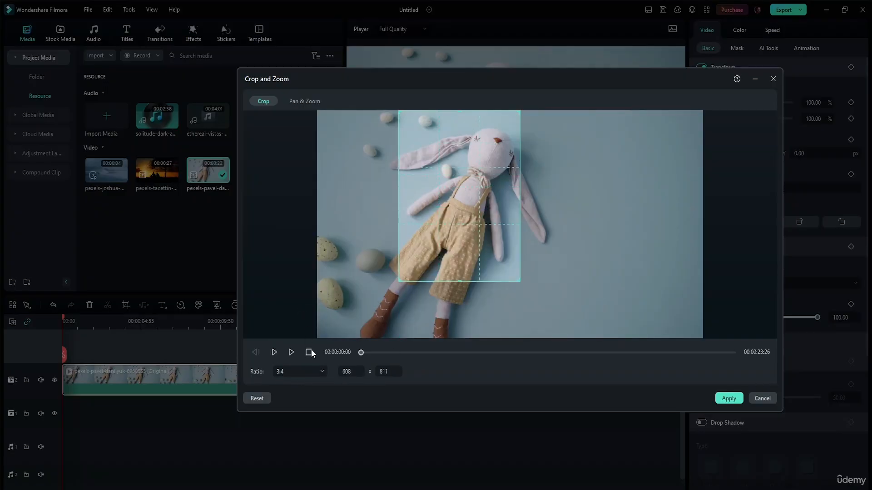
left_click(312, 372)
left_click(303, 323)
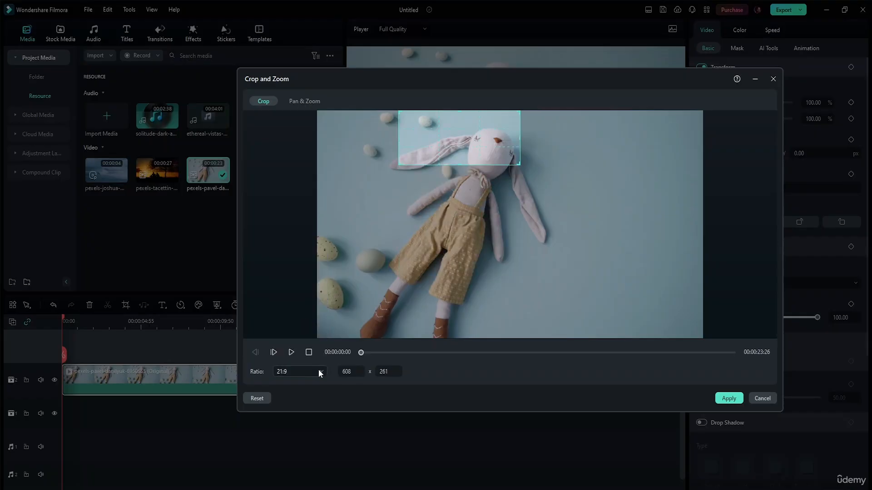
- Try the 4:5 crop ratio, followed by Custom
left_click(312, 374)
left_click(299, 340)
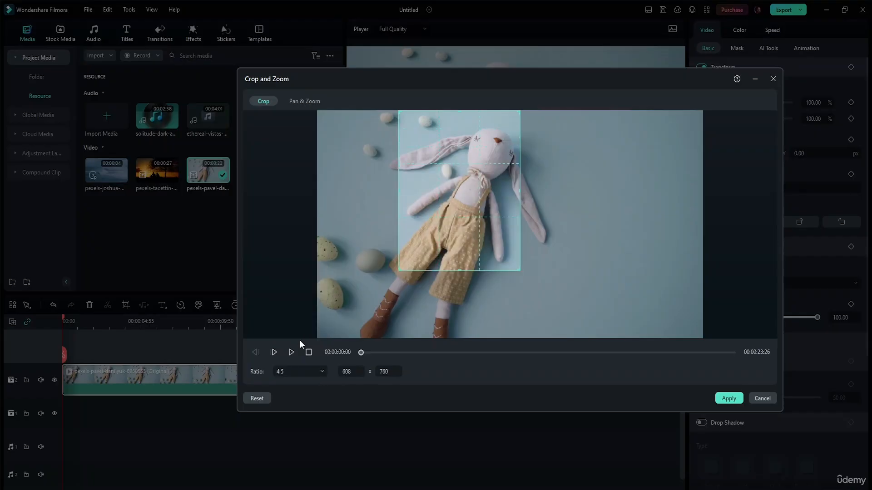
left_click(320, 373)
left_click(308, 354)
- Set the crop to Original Ratio and enlarge the crop frame to cover the whole 1920 x 1080 picture
left_click(313, 371)
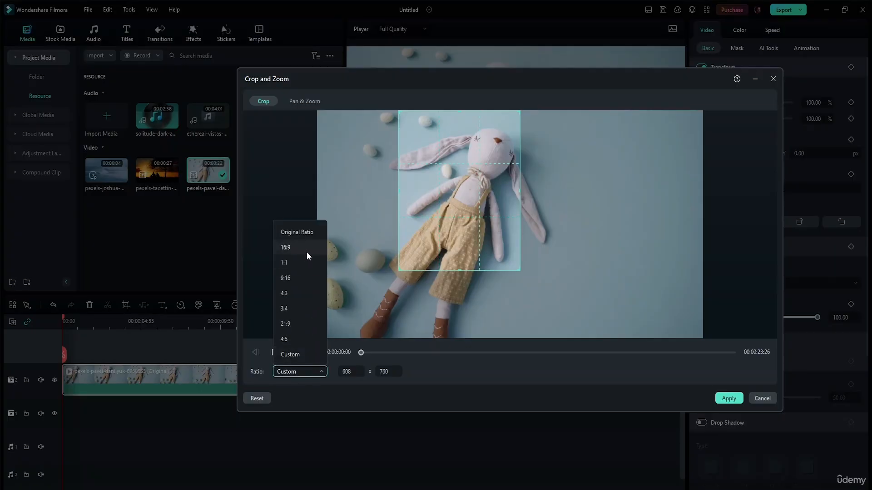
left_click(317, 237)
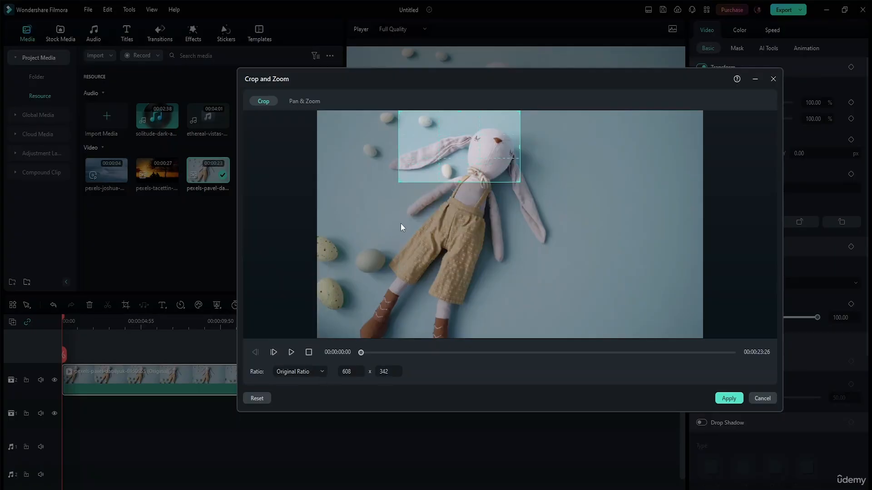
left_click_drag(400, 182, 316, 305)
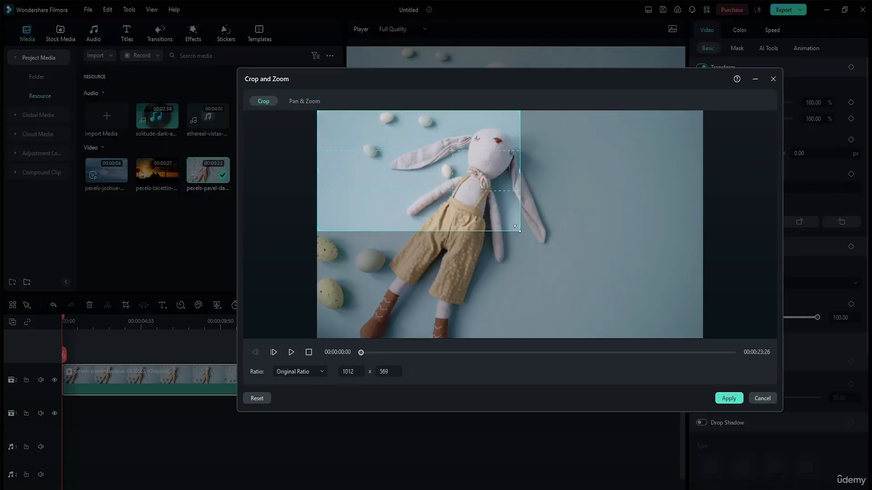
left_click_drag(517, 228, 703, 338)
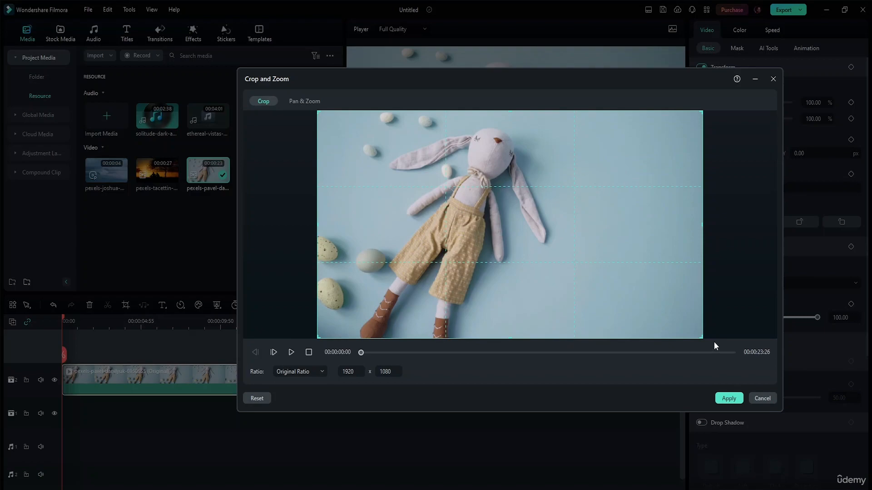
mouse_move(703, 338)
left_mouse_down()
mouse_move(531, 379)
mouse_move(502, 254)
mouse_move(400, 213)
mouse_move(381, 191)
mouse_move(526, 187)
mouse_move(707, 343)
left_mouse_up()
- Try a 4:3 crop ratio and move the frame towards the right side of the picture
left_click(309, 372)
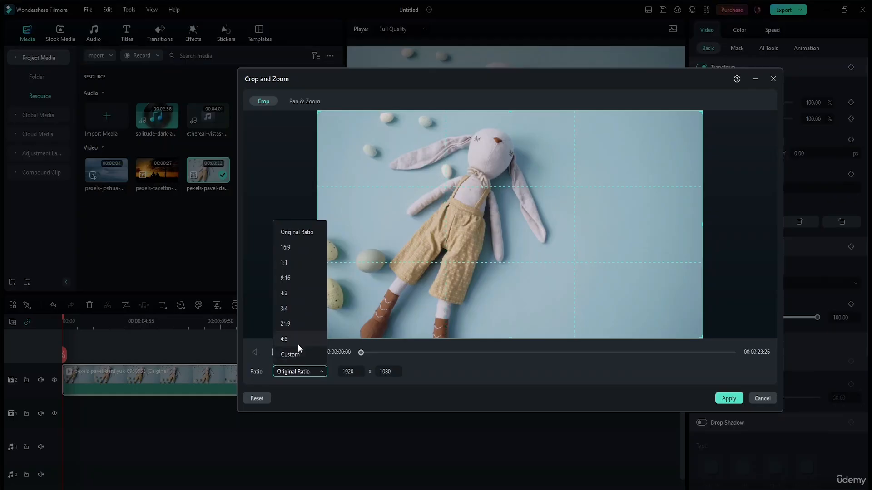
left_click(298, 293)
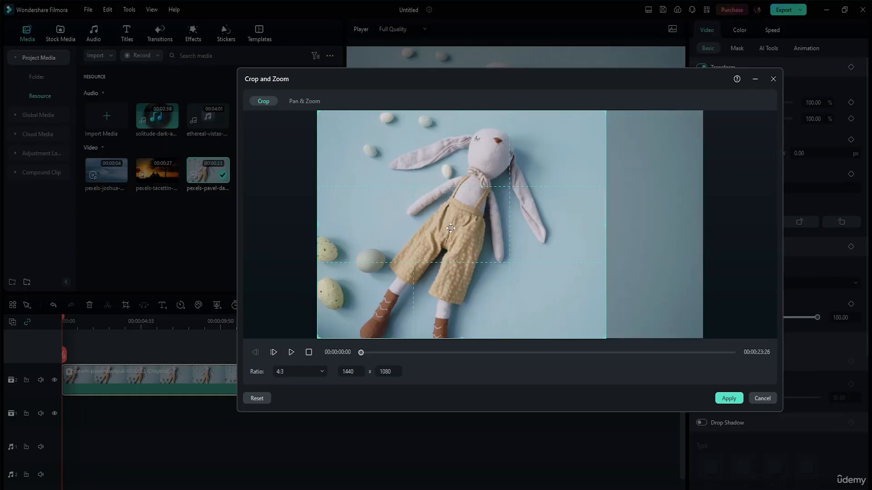
left_click_drag(451, 228, 539, 232)
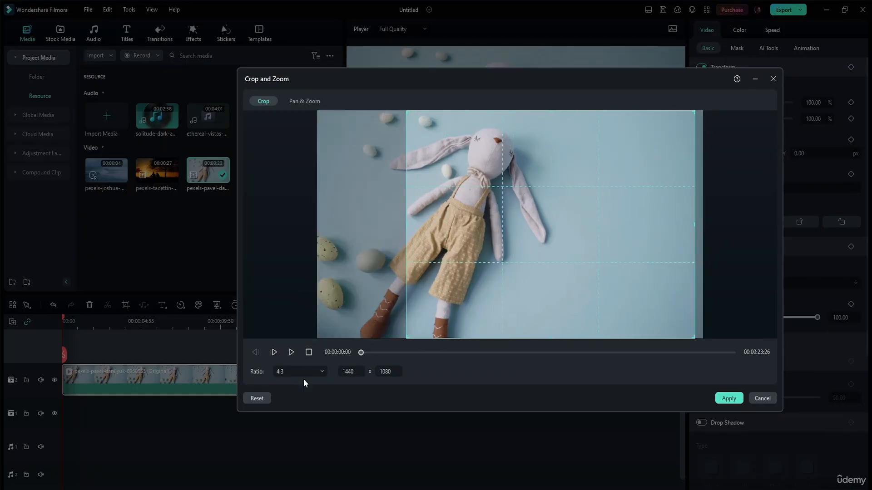
- Set the crop ratio to 1:1 and reposition the 1080 x 1080 frame around the doll
left_click(315, 373)
left_click(312, 266)
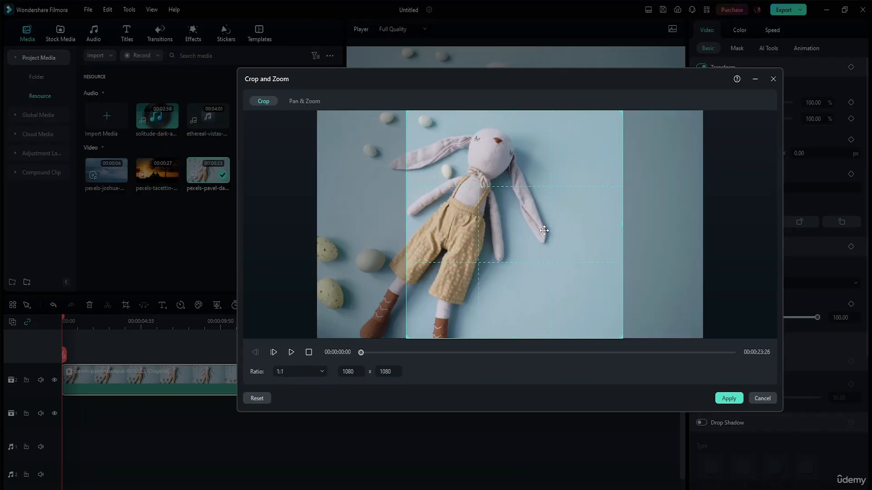
left_click_drag(534, 337, 559, 368)
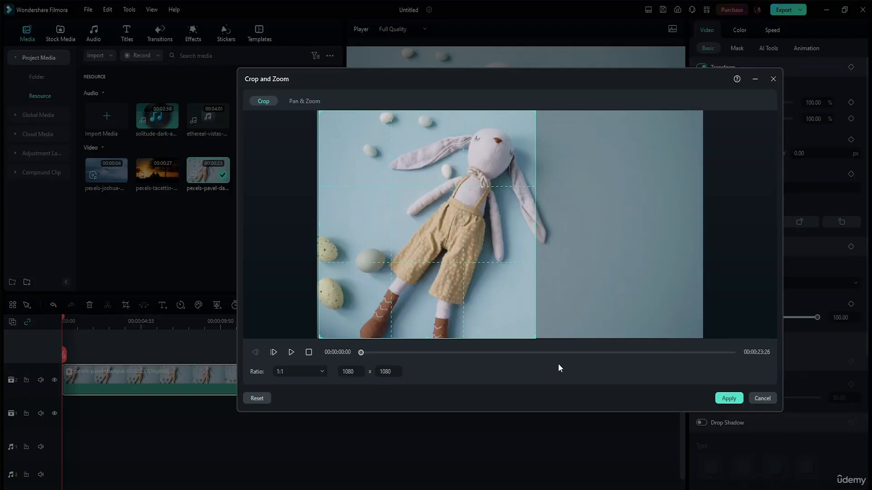
left_click_drag(483, 210, 544, 233)
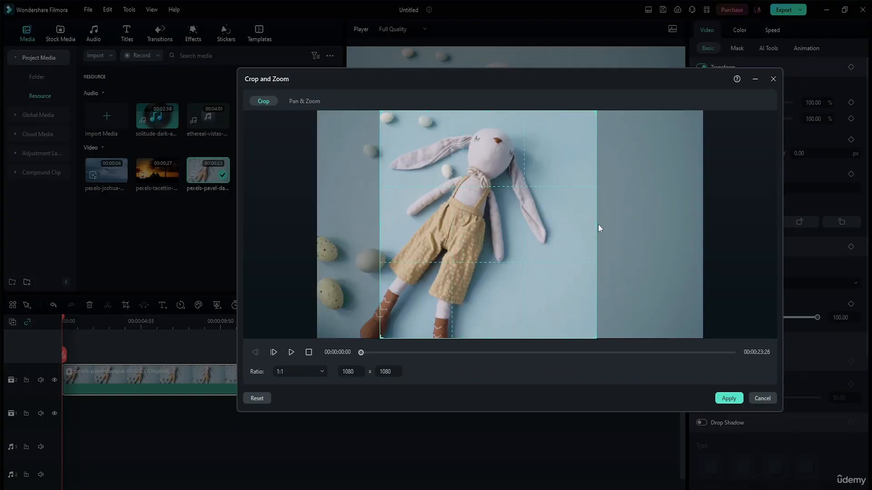
- Try a 9:16 crop ratio and move the frame onto the empty background right of the doll
left_click(315, 372)
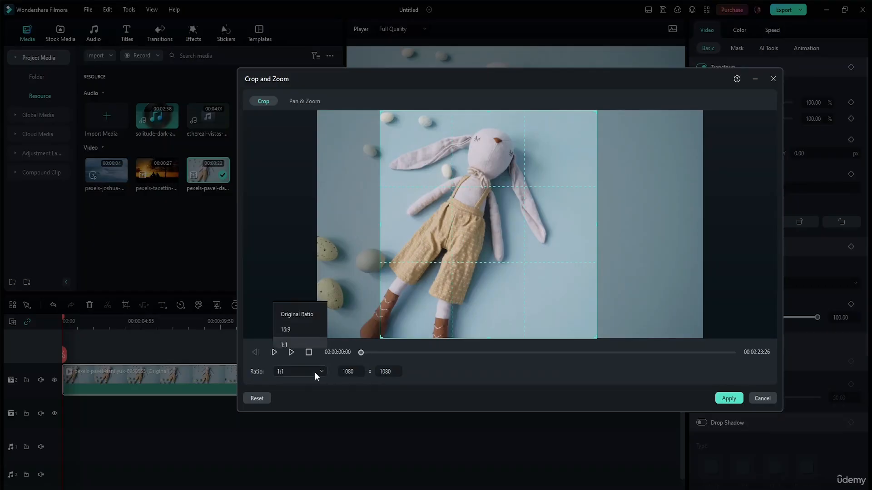
left_click(300, 278)
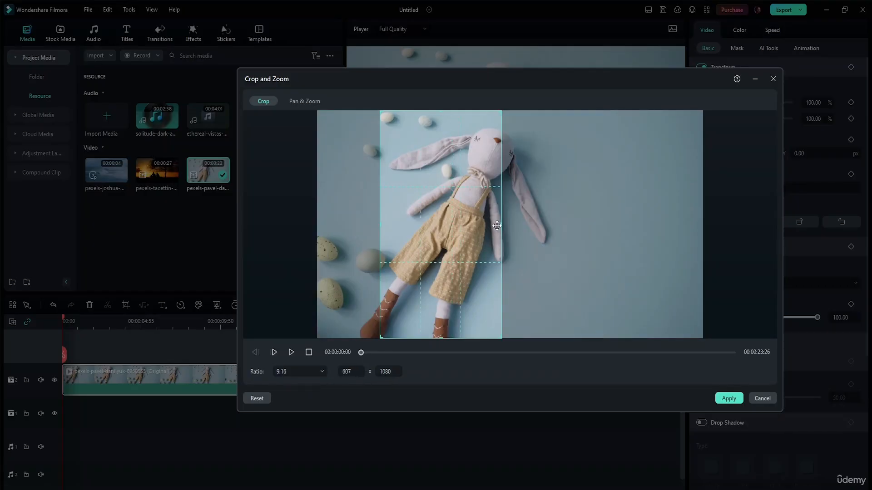
left_click_drag(389, 245, 560, 287)
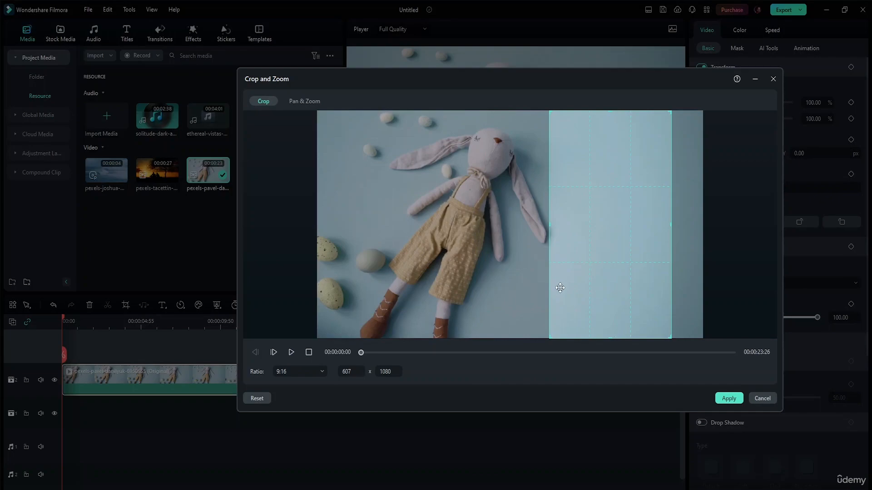
- Set the crop ratio to Custom, widen the frame to cover the whole 1920 x 1080 picture, and preview it
left_click(313, 371)
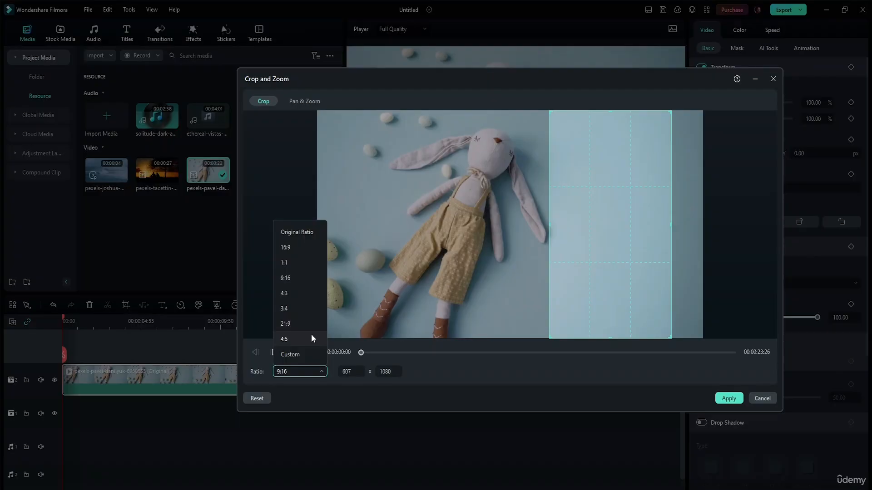
left_click(307, 355)
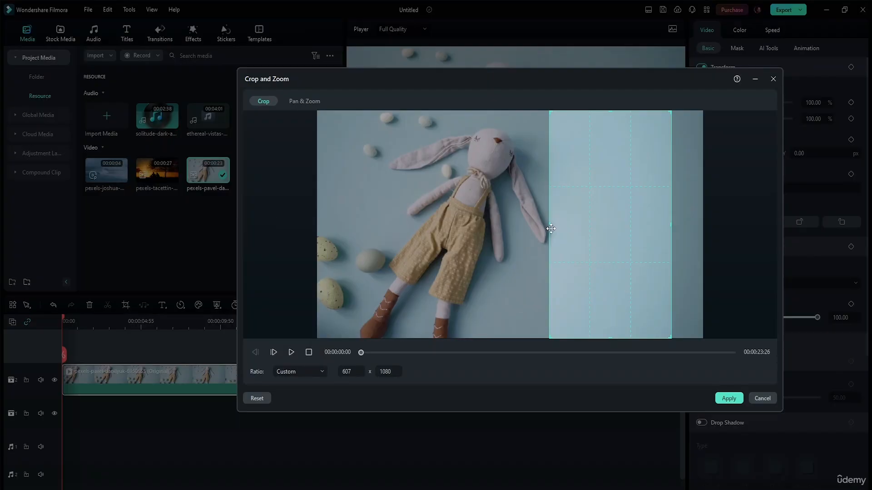
left_click_drag(551, 228, 360, 236)
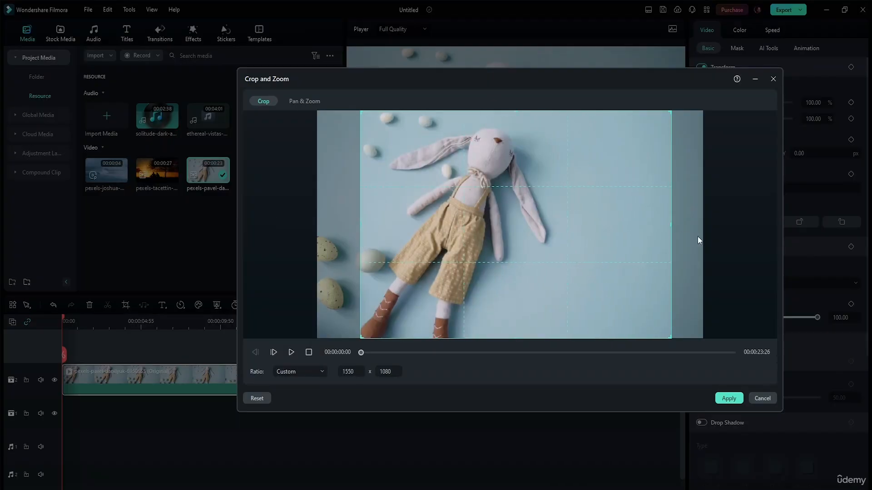
left_click_drag(670, 221, 709, 218)
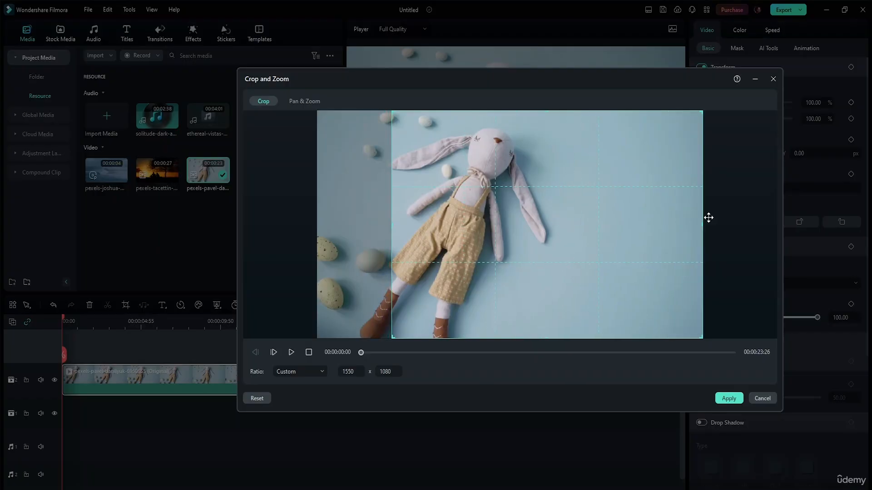
left_click_drag(391, 229, 317, 229)
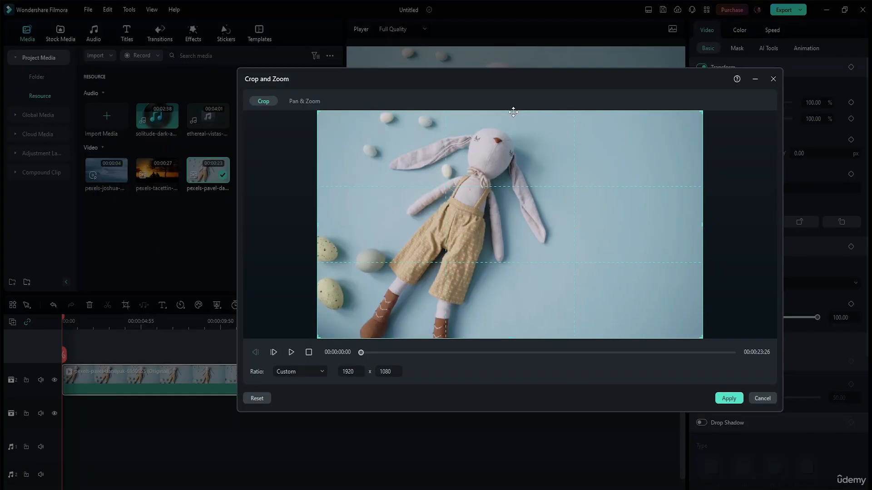
left_click_drag(508, 111, 508, 97)
left_click_drag(703, 220, 789, 261)
left_click(291, 353)
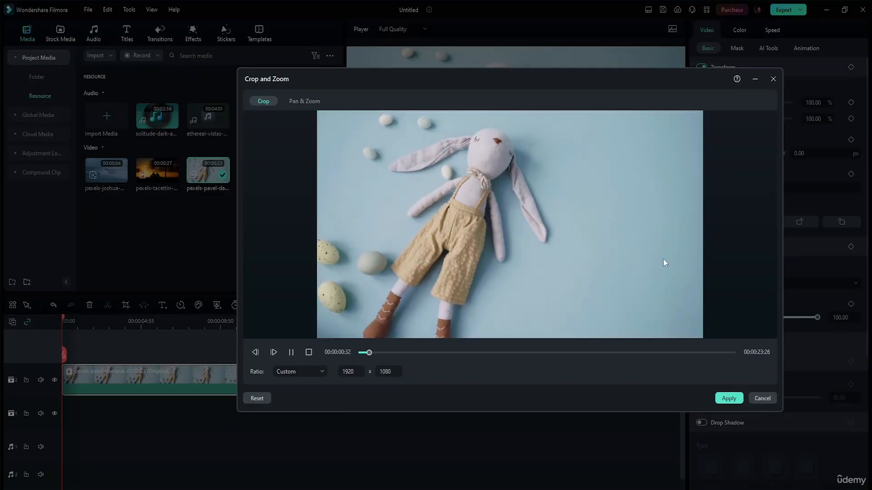
left_click(291, 352)
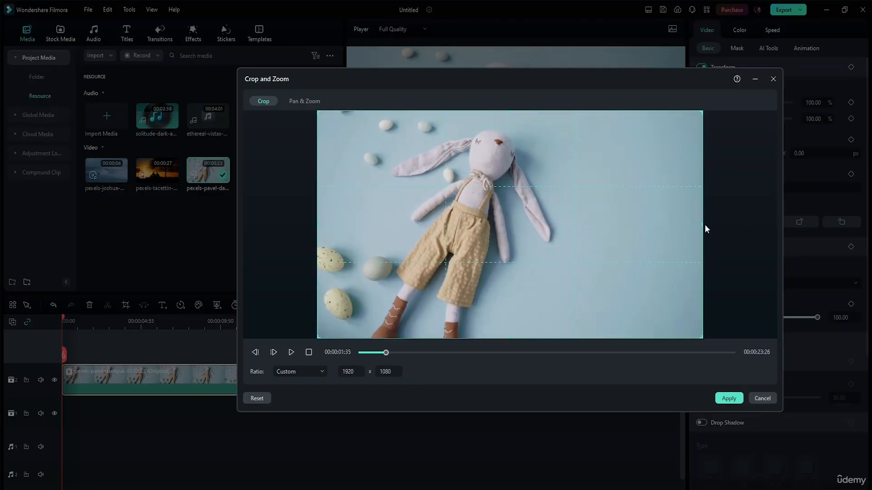
- Narrow the custom crop frame from its right edge to about 1545 x 1080 and preview the crop
left_click_drag(704, 225, 627, 224)
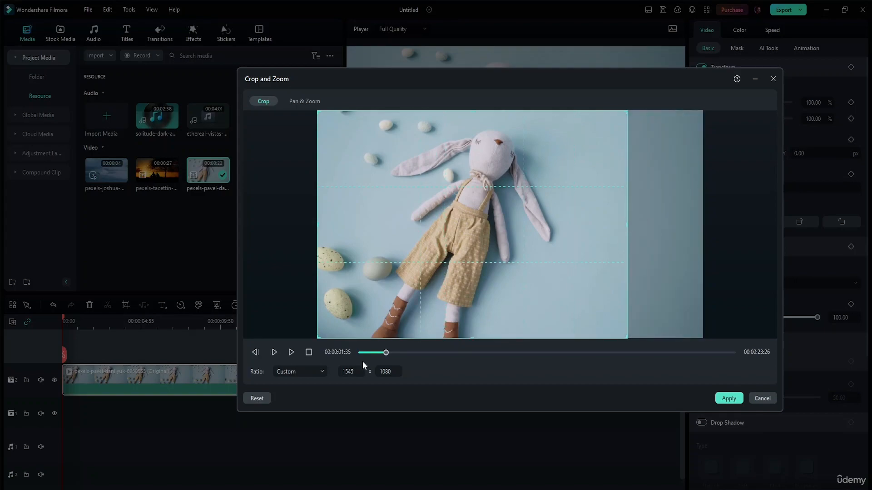
left_click(291, 352)
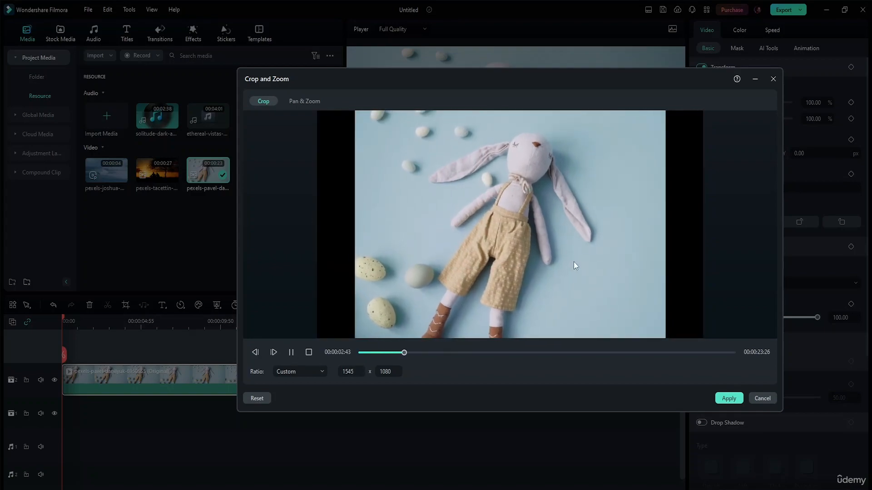
left_click(291, 353)
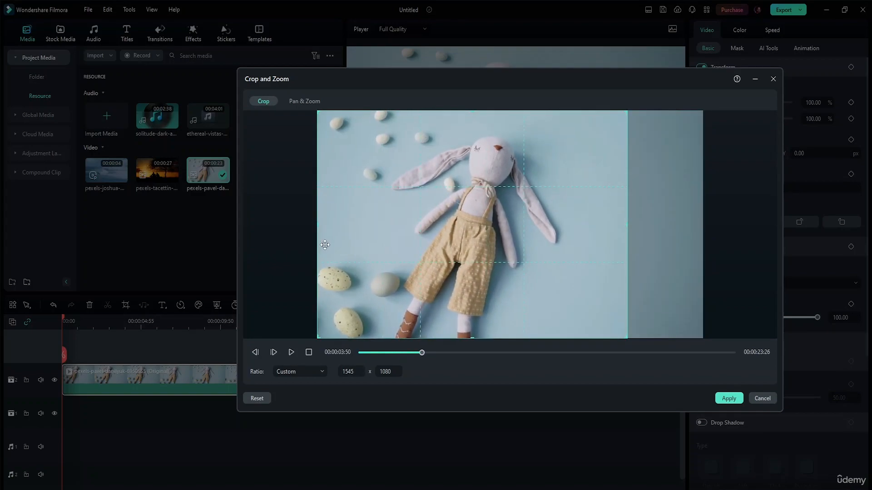
- Reshape the custom crop frame to about 1452 x 902 in the picture's upper-left area and preview the crop
left_click_drag(630, 222, 688, 225)
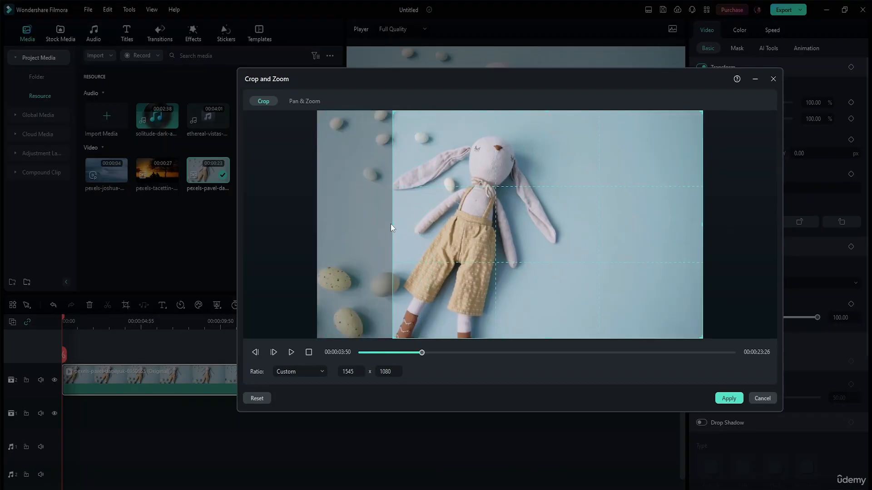
left_click_drag(392, 224, 317, 225)
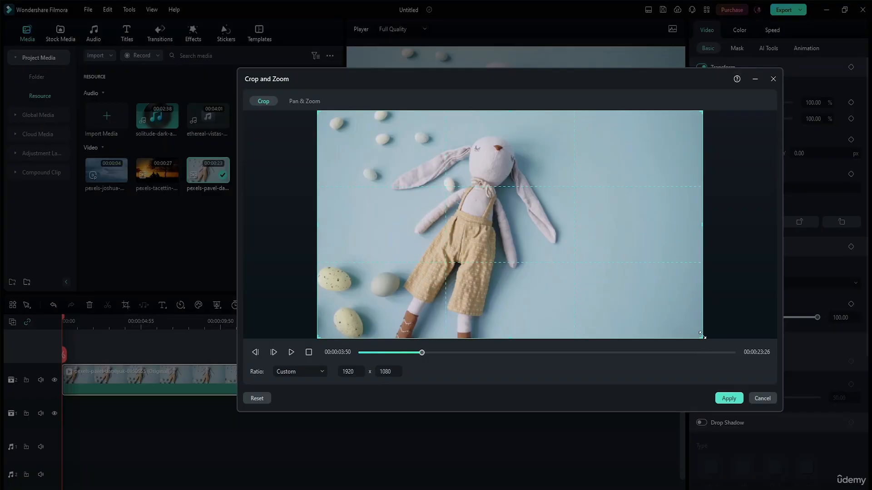
left_click_drag(702, 338, 609, 301)
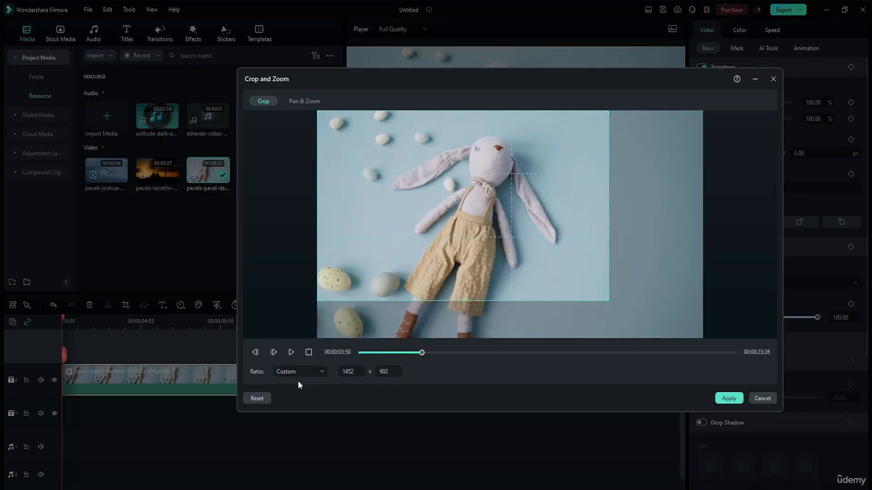
left_click(291, 352)
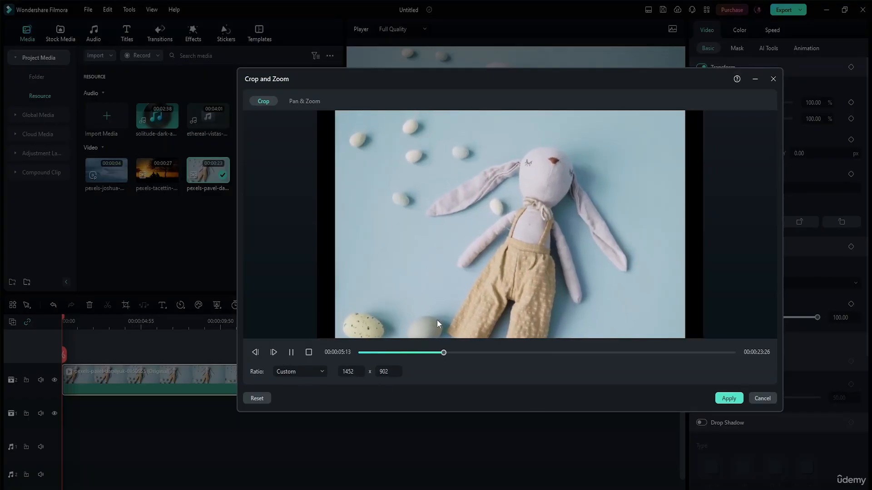
left_click(309, 352)
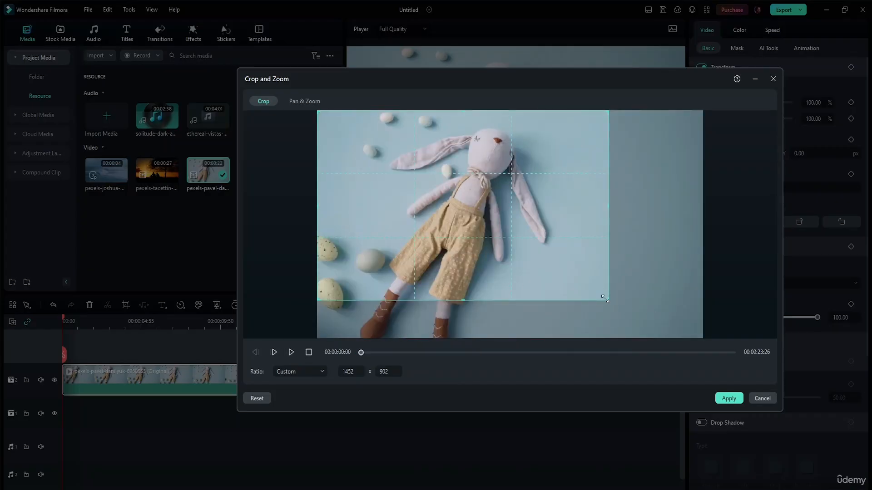
- Resize the custom crop frame to about 1218 x 1080 by its lower-right corner and preview the crop
left_click_drag(604, 298, 560, 372)
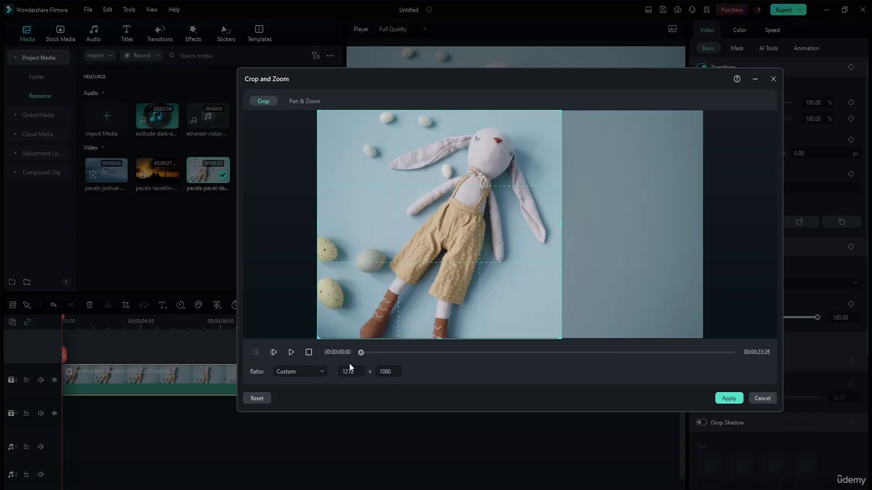
left_click(291, 352)
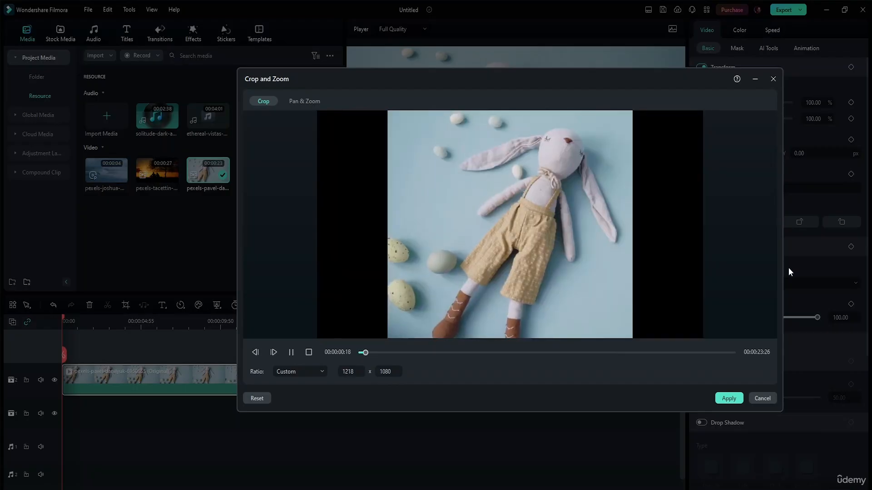
left_click(309, 353)
- Try a 1:1 crop ratio, shift the 1080 x 1080 frame to centre on the doll, and preview the crop
left_click(319, 372)
left_click(309, 269)
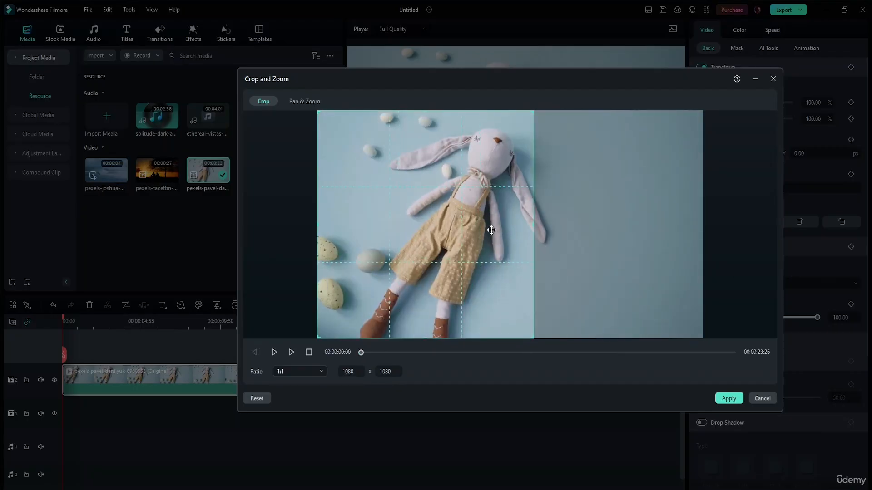
left_click_drag(491, 230, 528, 237)
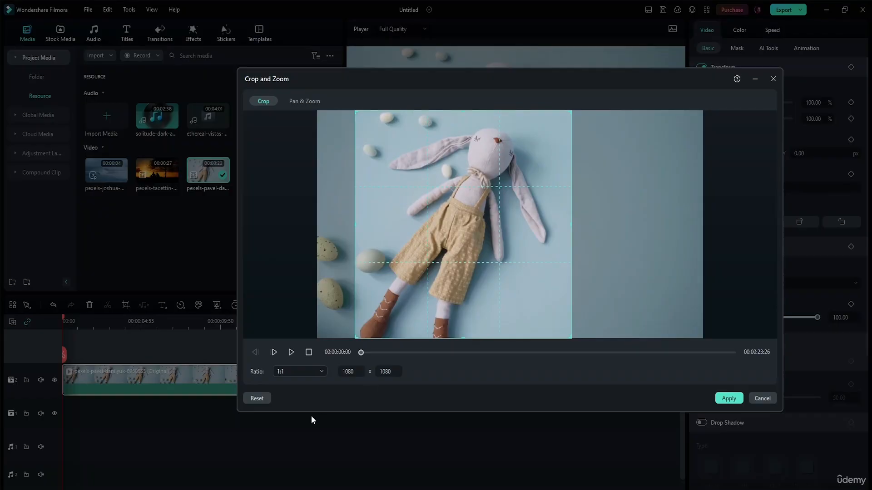
left_click(291, 353)
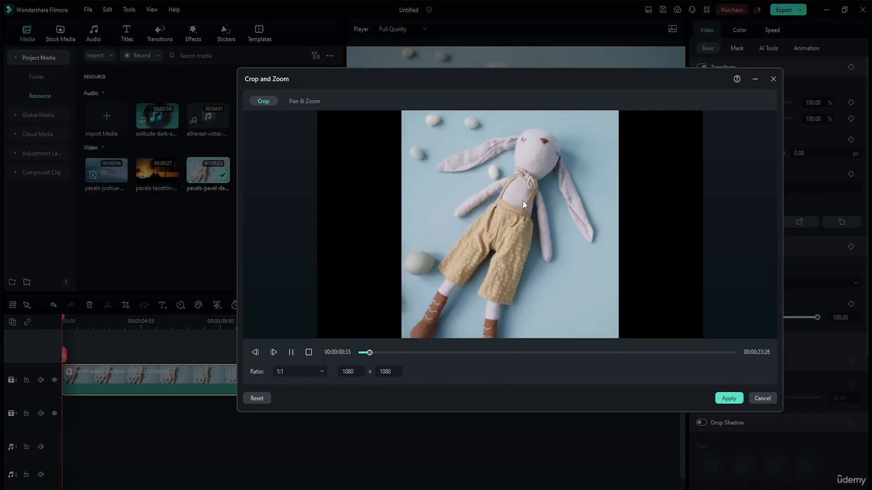
left_click(309, 352)
- Try a 4:3 crop ratio with a 1080 x 810 frame and play part of the clip to preview it
left_click(317, 369)
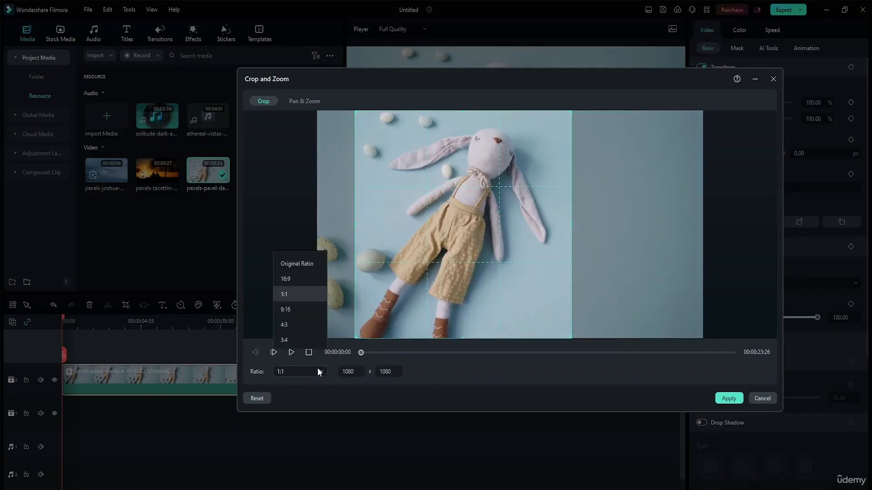
left_click(306, 292)
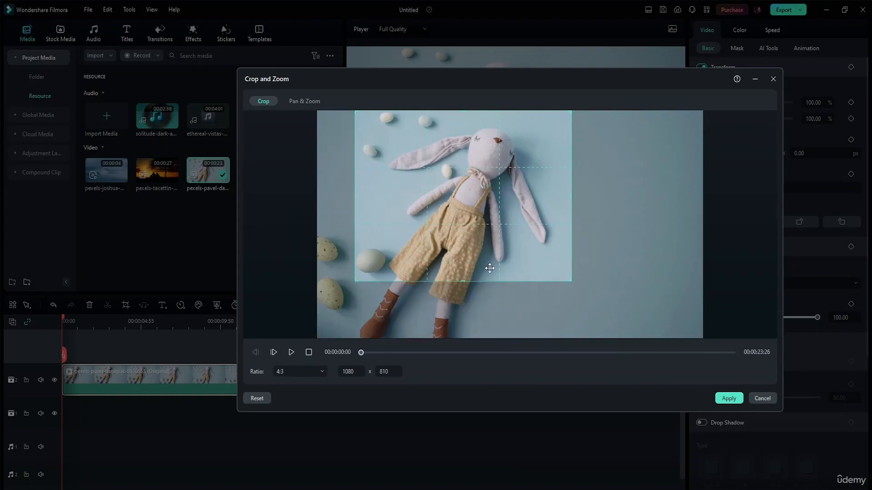
left_click(292, 353)
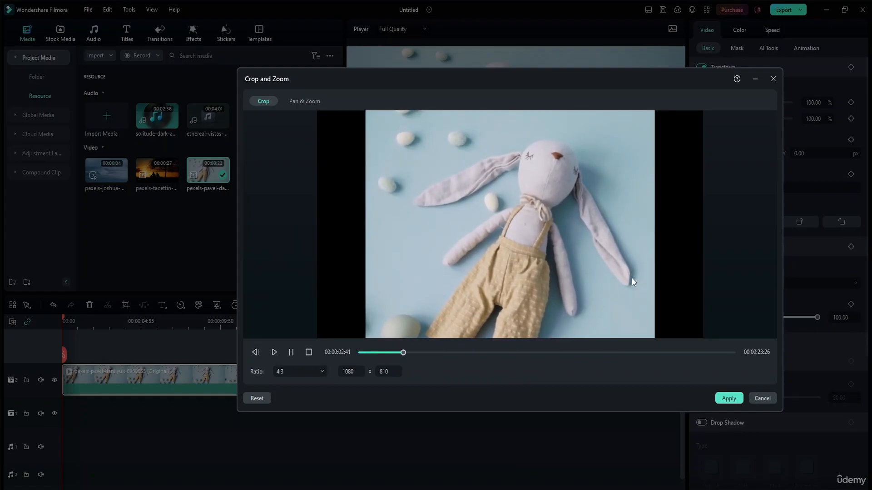
left_click(292, 353)
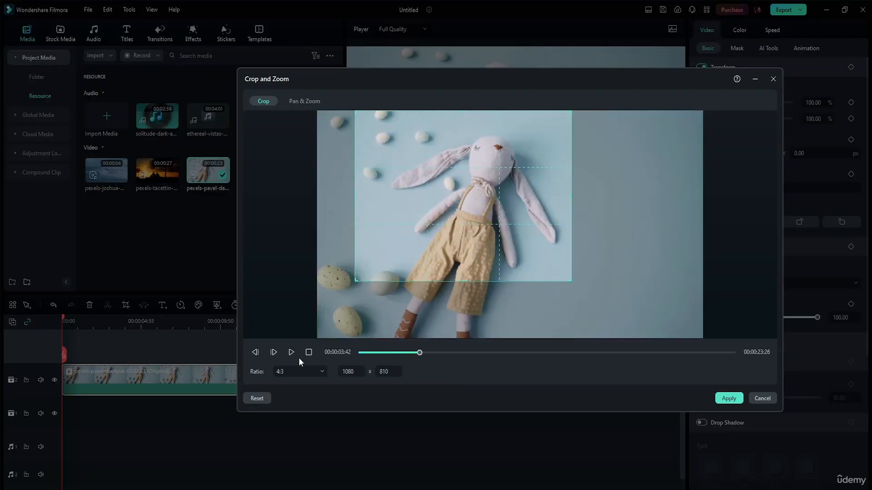
- Set the crop to Original Ratio and extend the frame over the full 1920 x 1080 picture
left_click(318, 372)
left_click(316, 228)
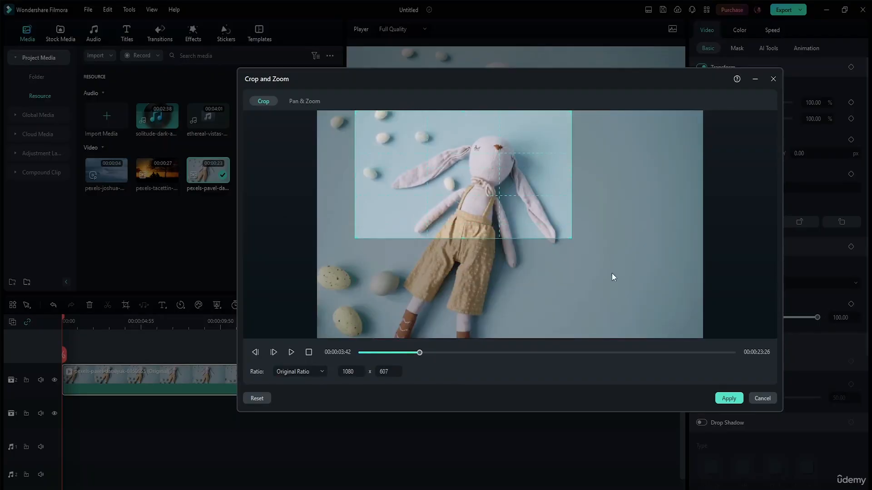
left_click_drag(570, 239, 703, 338)
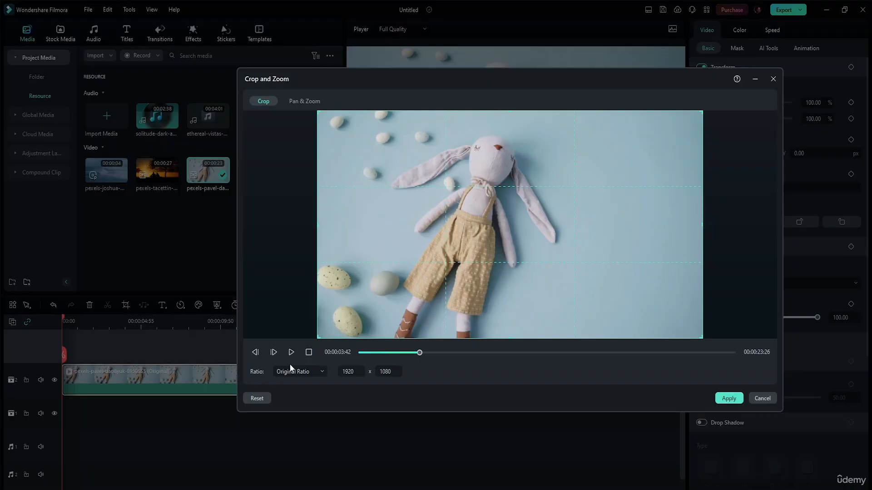
- Try shrinking the original-ratio frame to about 1299 x 731, restore it to 1920 x 1080, and close Crop and Zoom without applying
left_click_drag(704, 341, 577, 326)
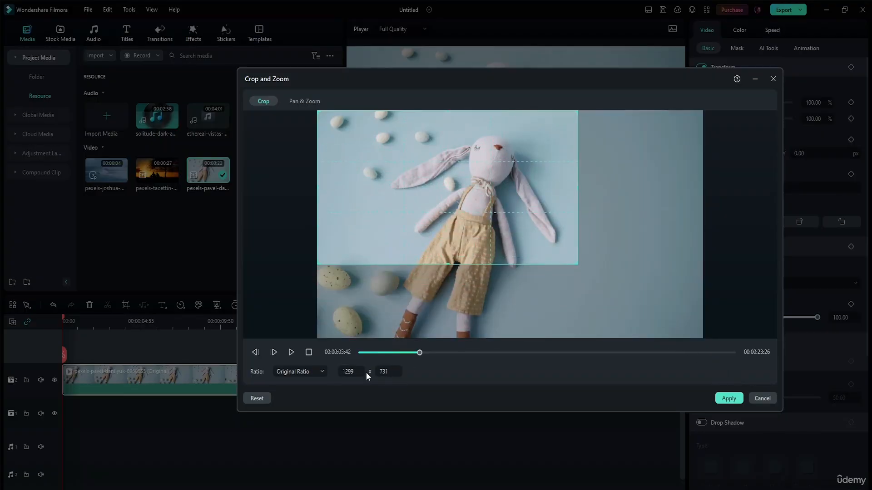
left_click_drag(574, 263, 732, 375)
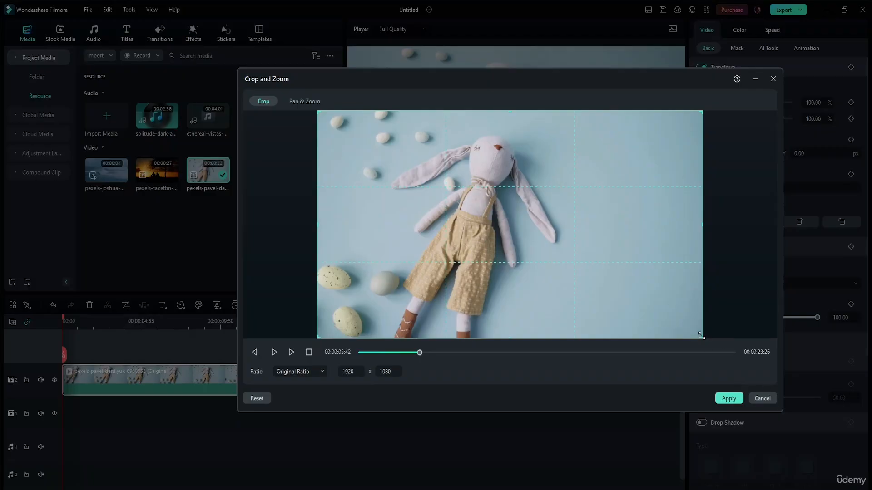
left_click_drag(702, 336, 718, 354)
mouse_move(359, 368)
left_mouse_down()
mouse_move(329, 368)
mouse_move(358, 368)
left_mouse_up()
left_click(772, 80)
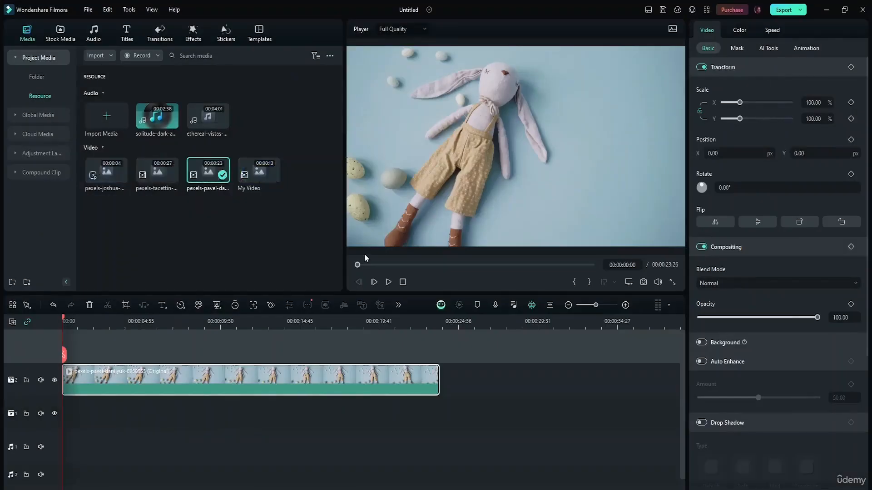
- View the rabbit doll clip's properties in the media library to examine its resolution, and close them
right_click(205, 177)
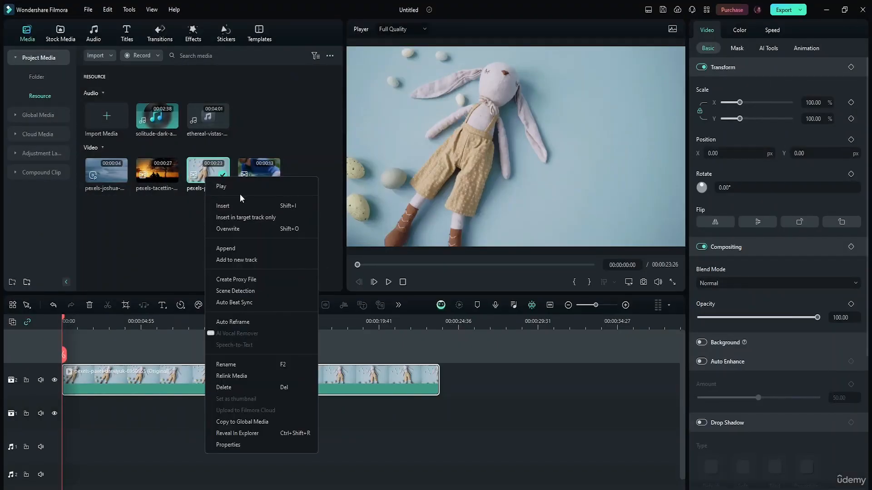
left_click(252, 443)
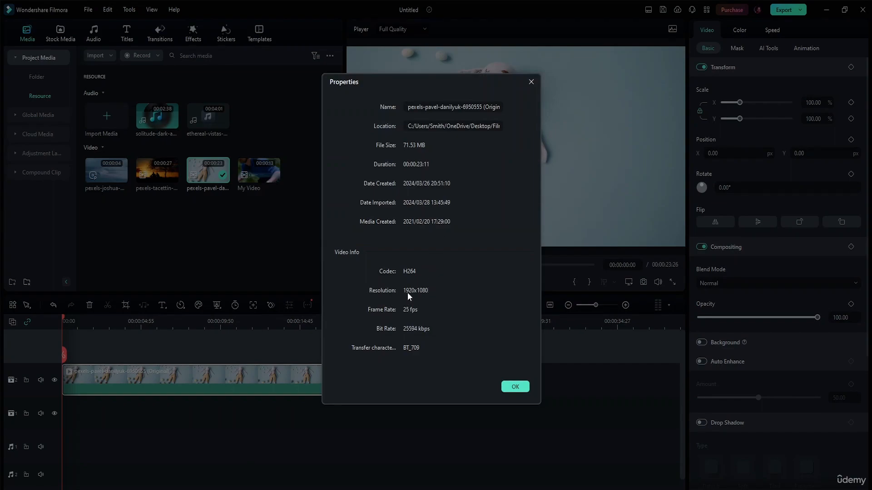
left_click(531, 82)
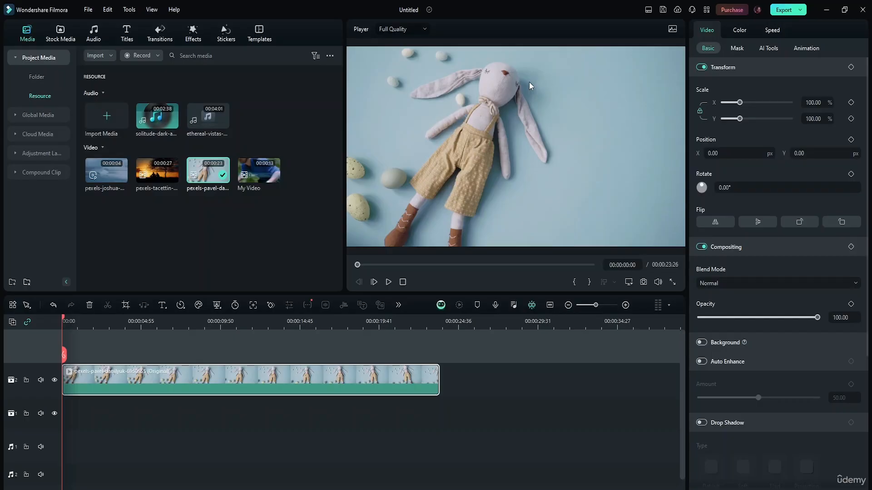
- Open Crop and Zoom for the rabbit doll clip, try a 16:9 frame of about 1889 x 1063, and restore it to the full picture
left_click(126, 305)
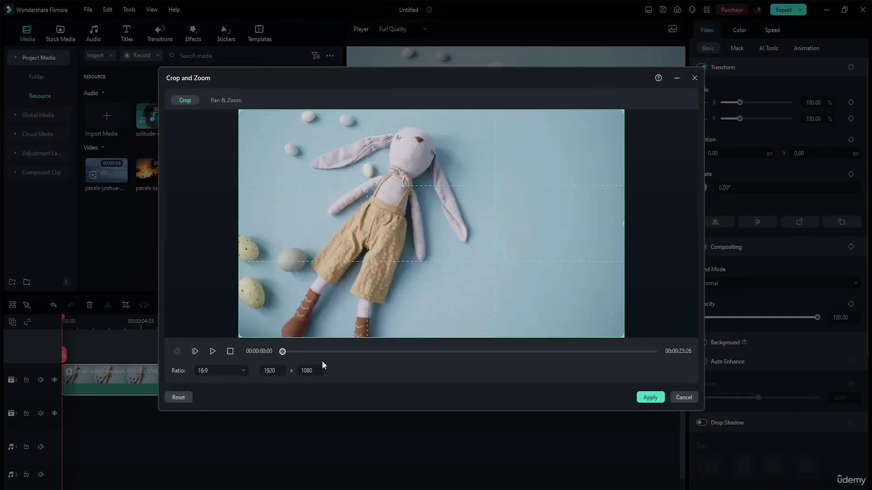
left_click(271, 371)
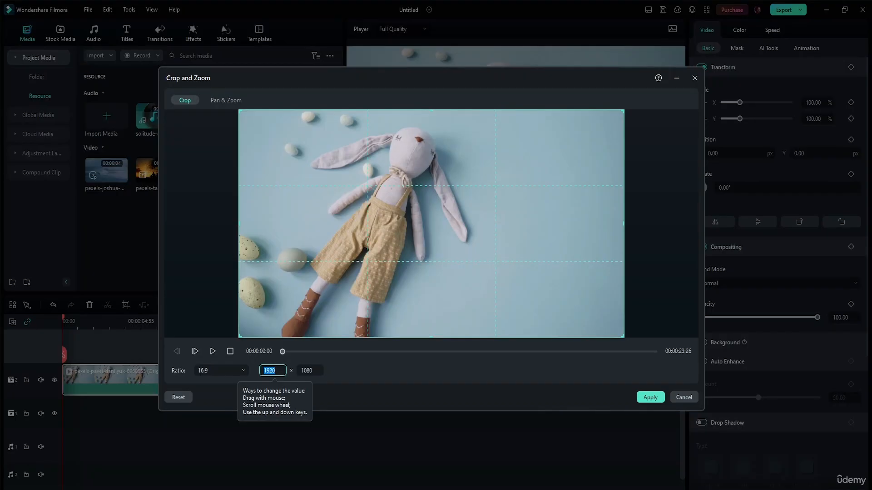
type("316")
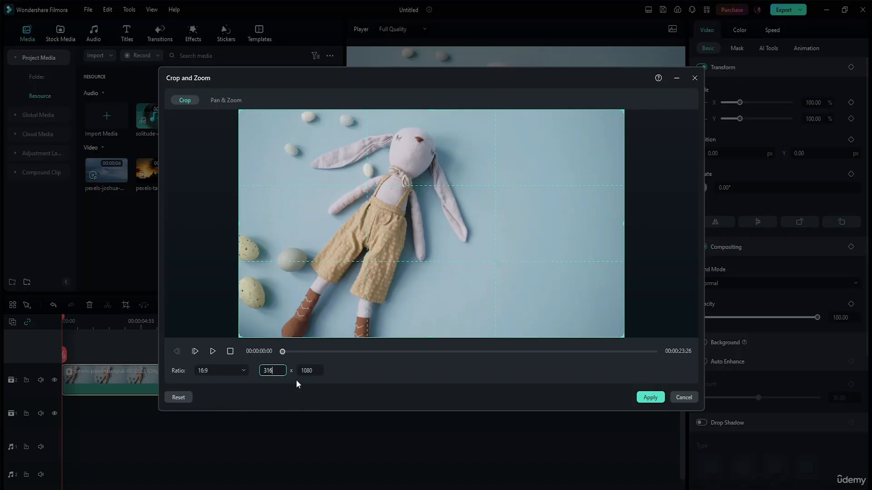
left_click_drag(282, 375, 871, 375)
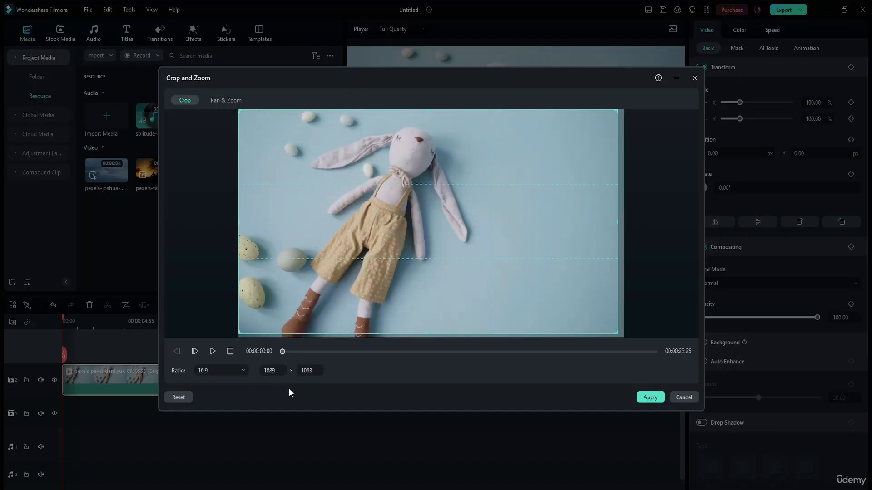
left_click_drag(397, 278, 607, 362)
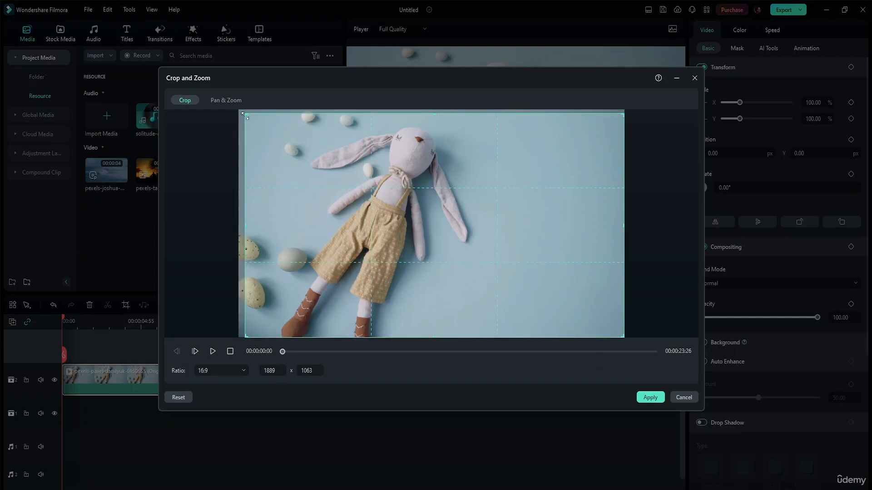
left_click_drag(244, 116, 207, 103)
- Set the 16:9 crop frame's width to 1360 and move the frame slightly inward over the doll
mouse_move(279, 370)
left_mouse_down()
mouse_move(268, 370)
mouse_move(280, 370)
left_mouse_up()
left_click(278, 370)
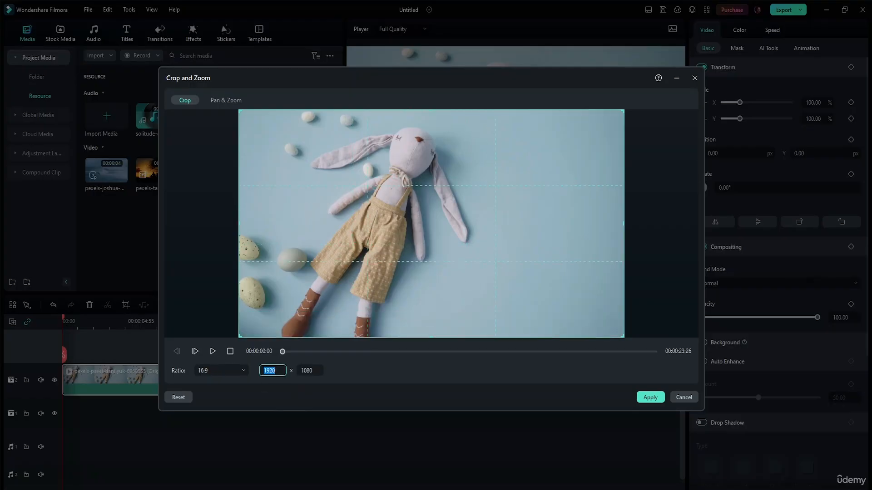
type("1360")
key("Tab")
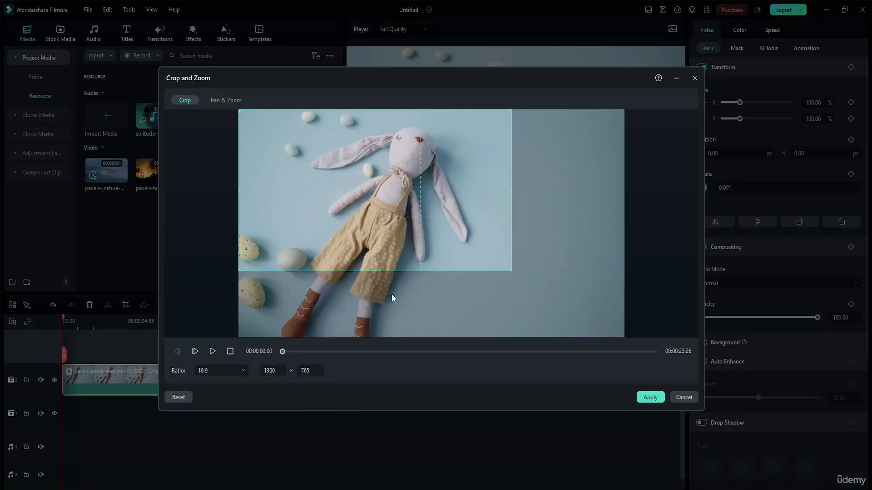
left_click_drag(379, 220, 401, 225)
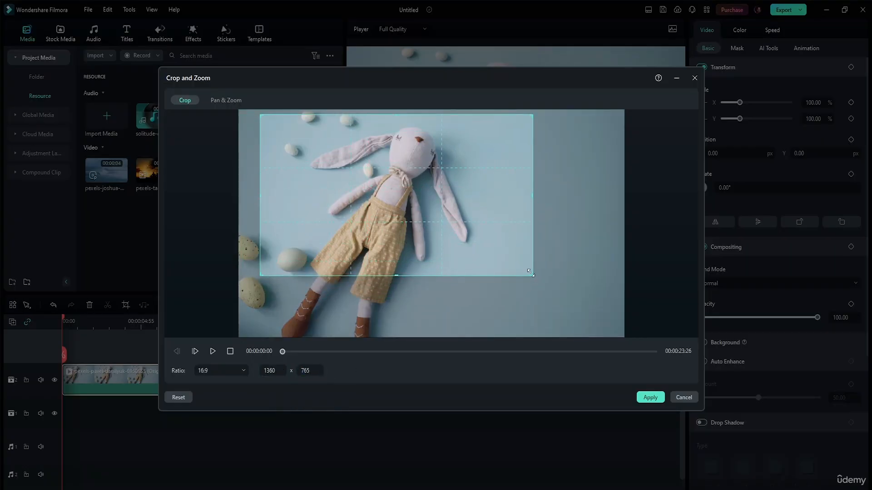
- Try crop frame sizes of about 1434 x 807 and 1207 x 679, and set the frame's height to 776
left_click_drag(530, 276, 548, 285)
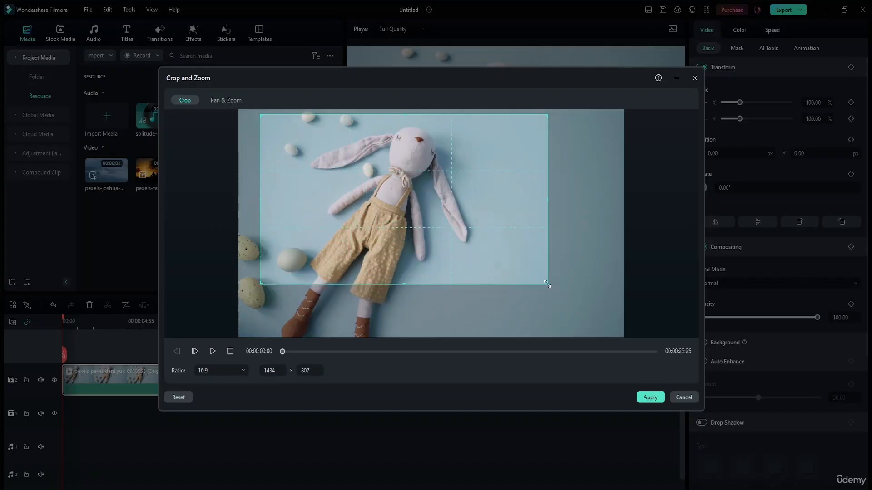
left_click_drag(279, 374, 176, 374)
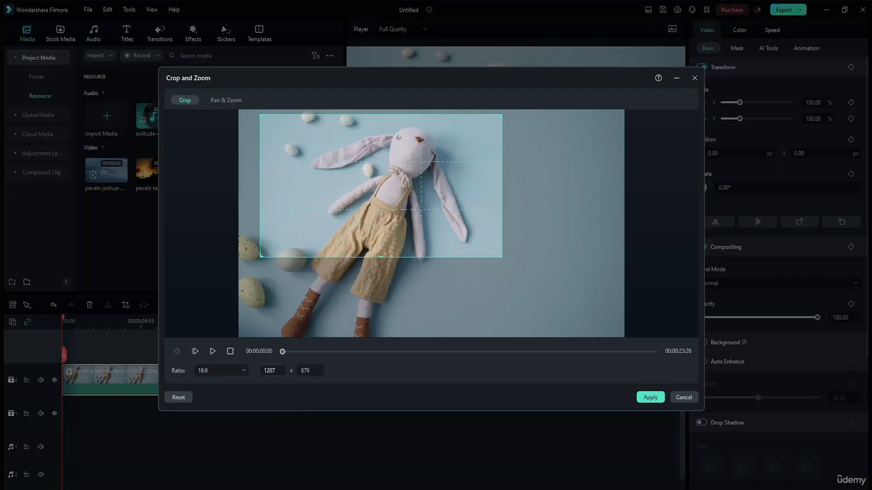
left_click(280, 370)
type("1206")
left_click(305, 370)
type("776")
left_click(491, 372)
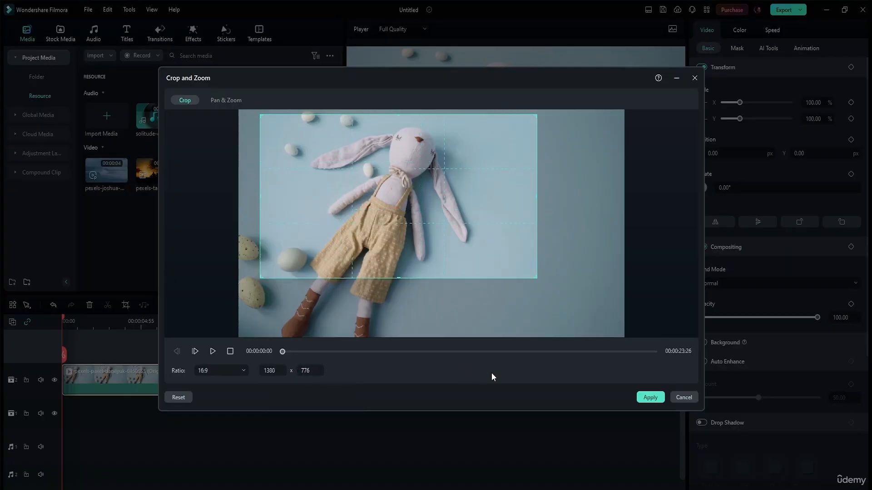
- Reposition the 16:9 crop frame around the doll's upper body, apply the crop, and undo it
left_click_drag(402, 190, 398, 186)
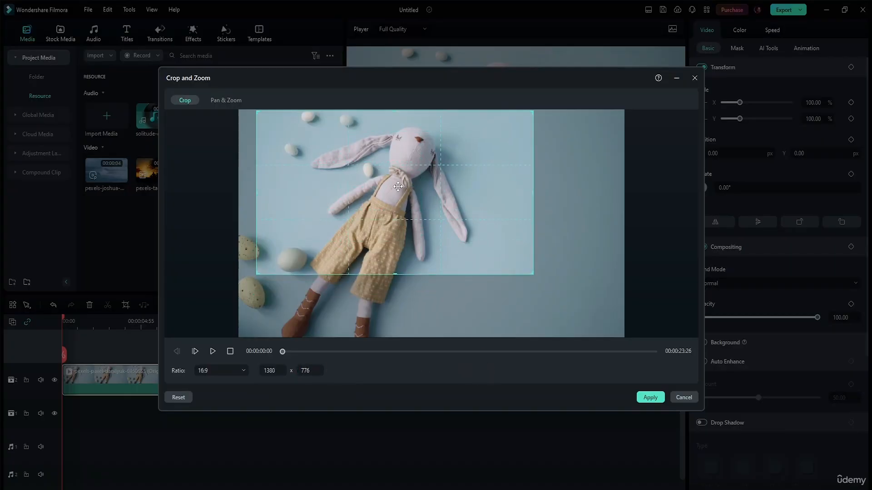
left_click(280, 374)
left_click(384, 399)
mouse_move(365, 220)
left_mouse_down()
mouse_move(388, 264)
mouse_move(372, 228)
left_mouse_up()
left_click(221, 370)
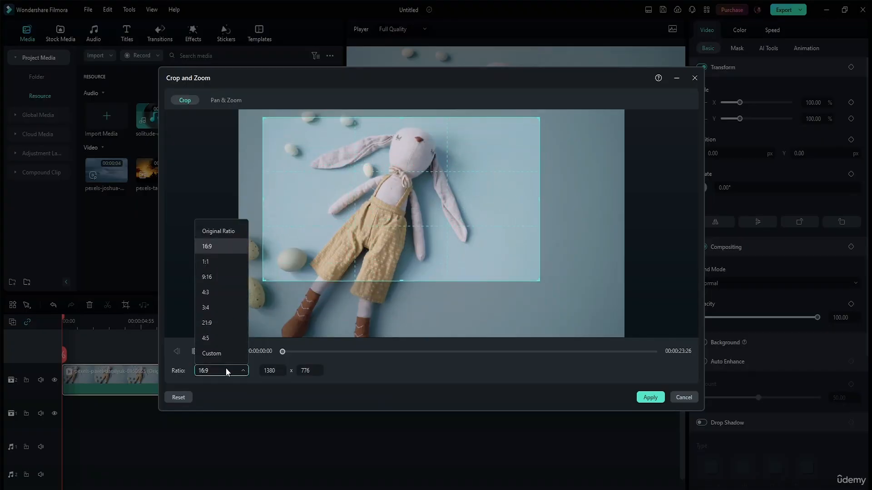
left_click(173, 378)
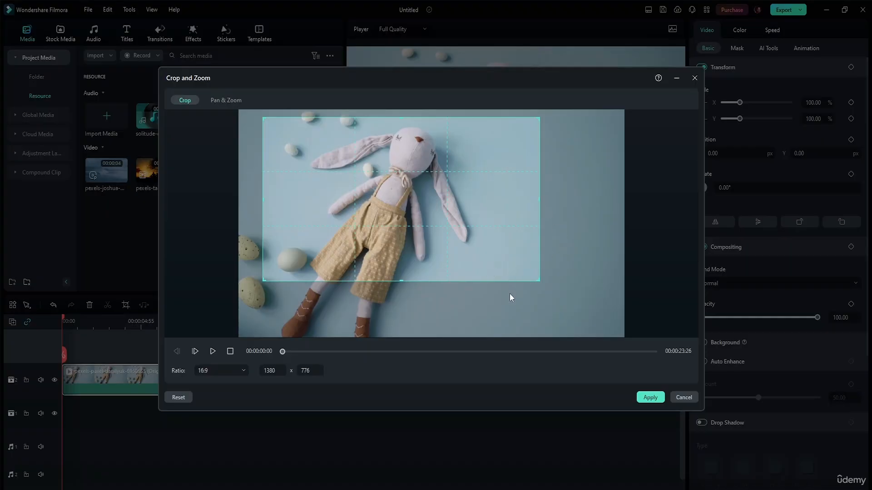
left_click(655, 402)
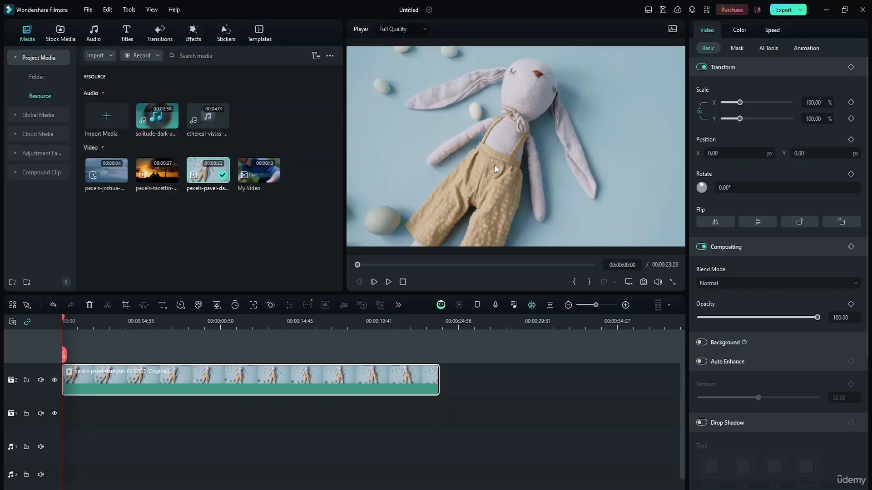
key("ctrl+z")
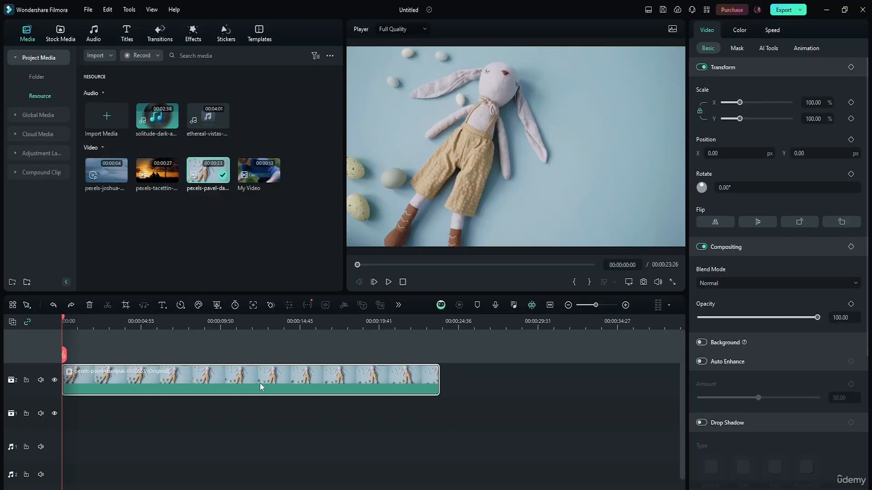
- Add the sunset clip to the timeline directly after the rabbit doll clip
left_click_drag(165, 167, 448, 380)
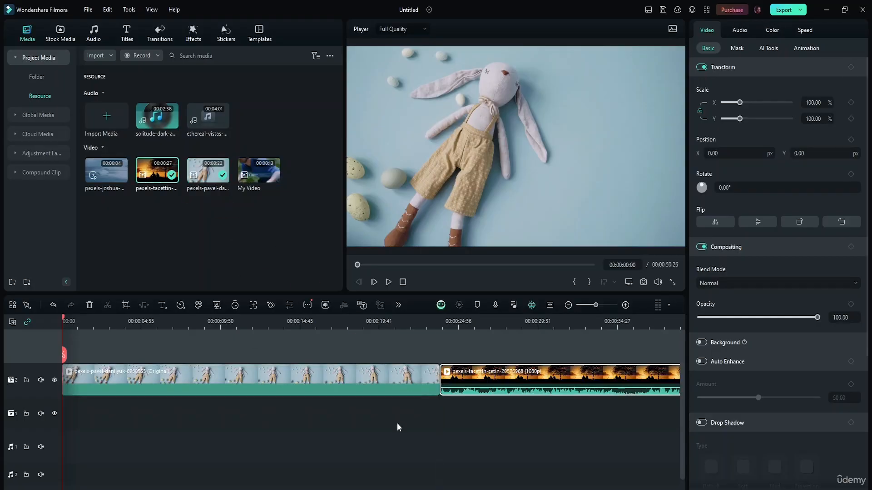
- Try a 16:9 crop of about 1480 x 832 on the rabbit doll clip, and apply it after resetting the frame
left_click(221, 377)
right_click(190, 373)
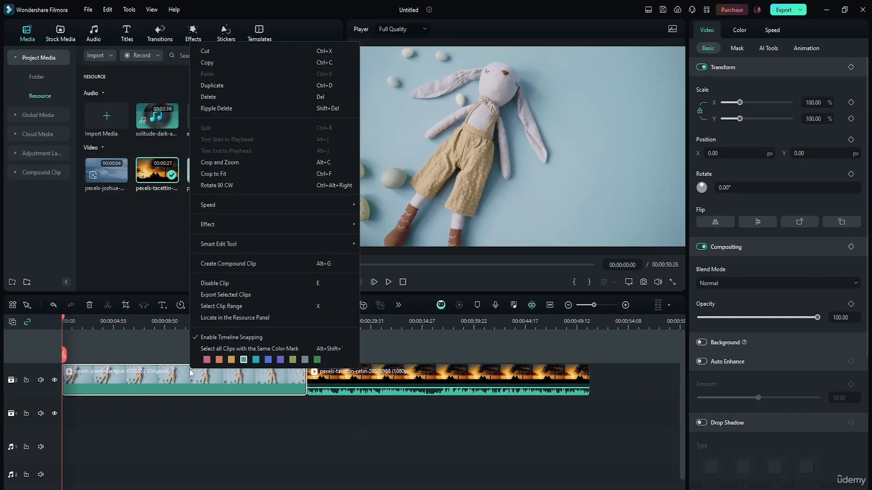
left_click(247, 166)
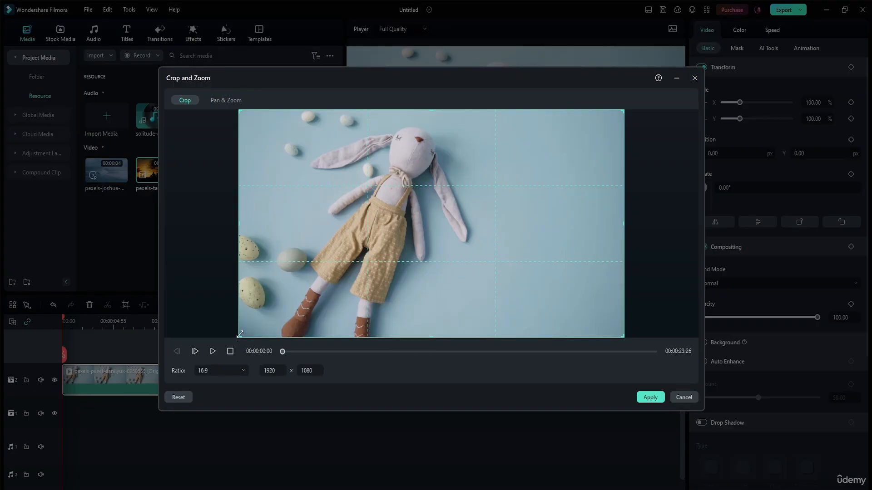
left_click_drag(237, 334, 327, 240)
left_click_drag(471, 175, 401, 181)
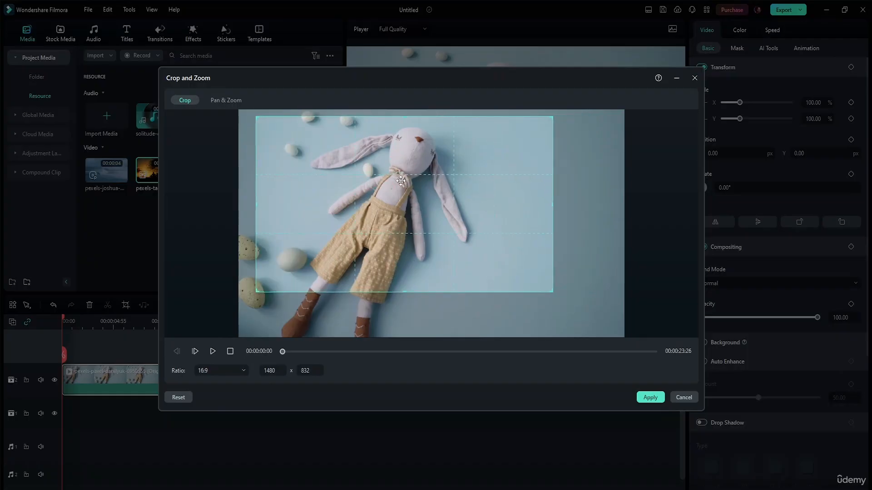
left_click(178, 400)
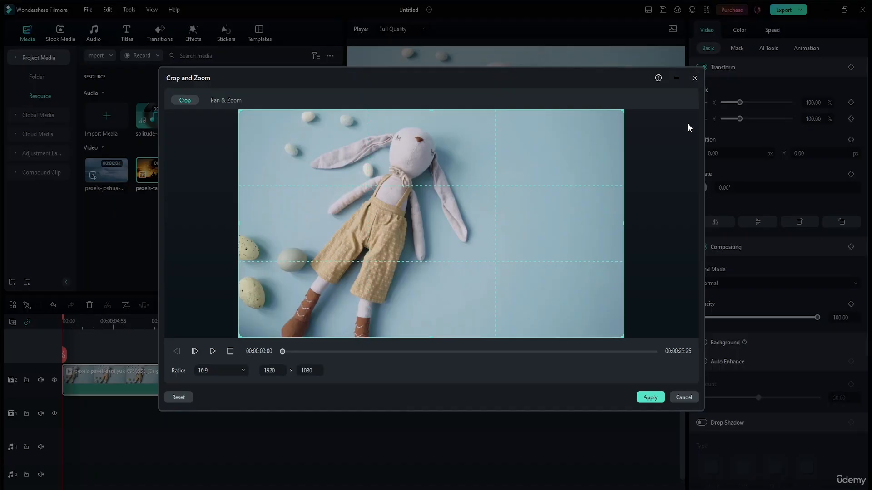
left_click(651, 398)
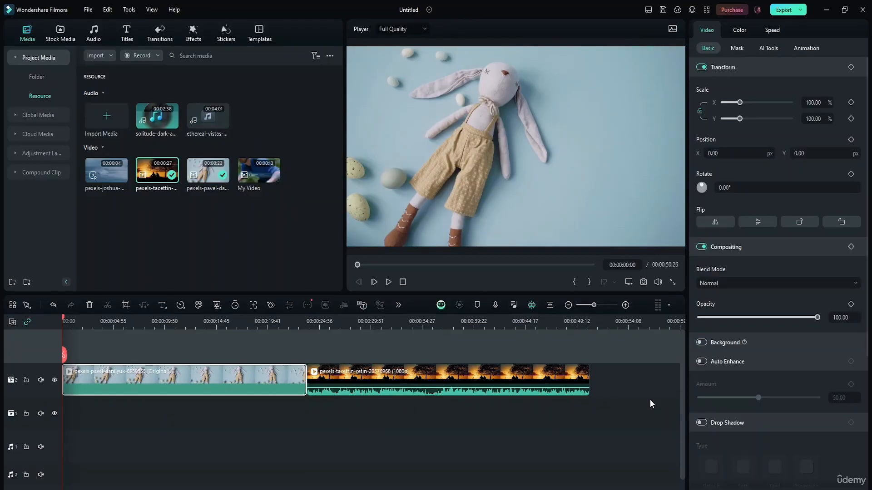
- Apply Crop to Fit to the rabbit doll clip
right_click(268, 371)
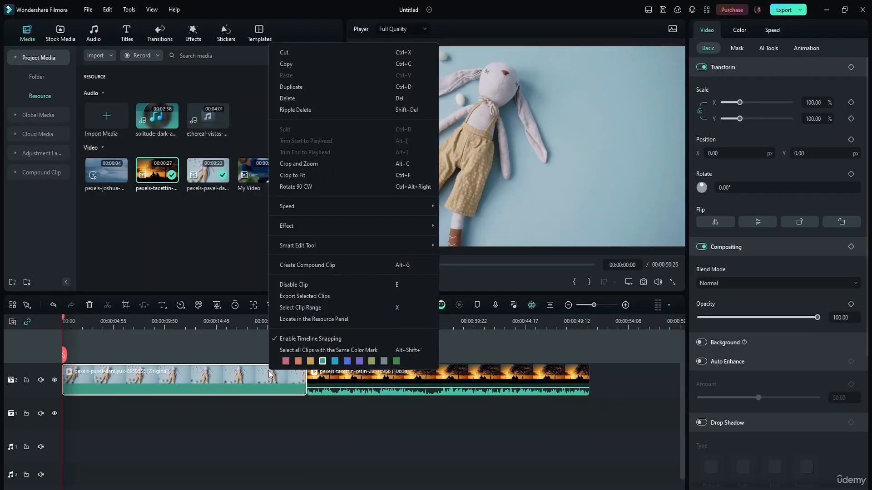
left_click(307, 176)
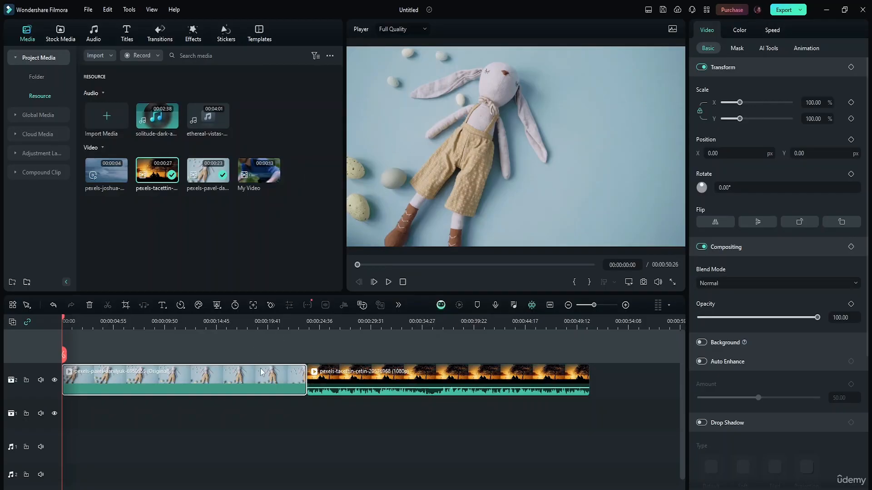
- Apply a custom crop of about 1504 x 888 to the rabbit doll clip, and refit the clip with Crop to Fit
right_click(219, 371)
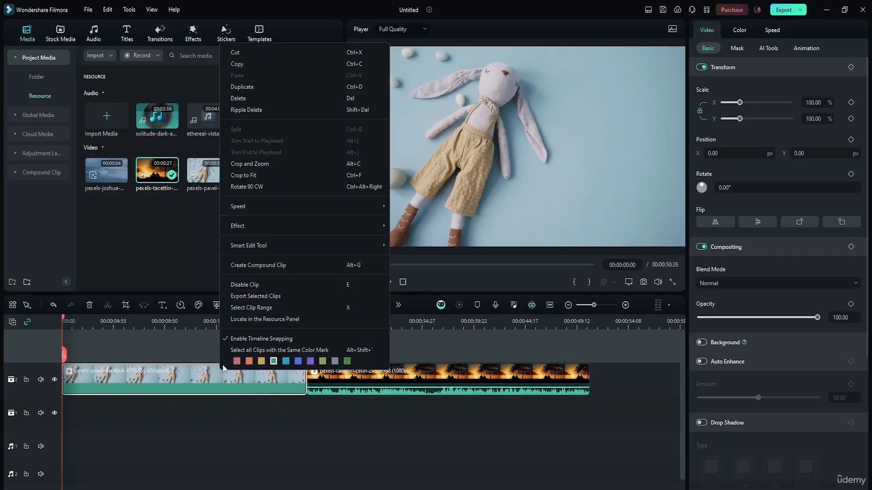
left_click(275, 167)
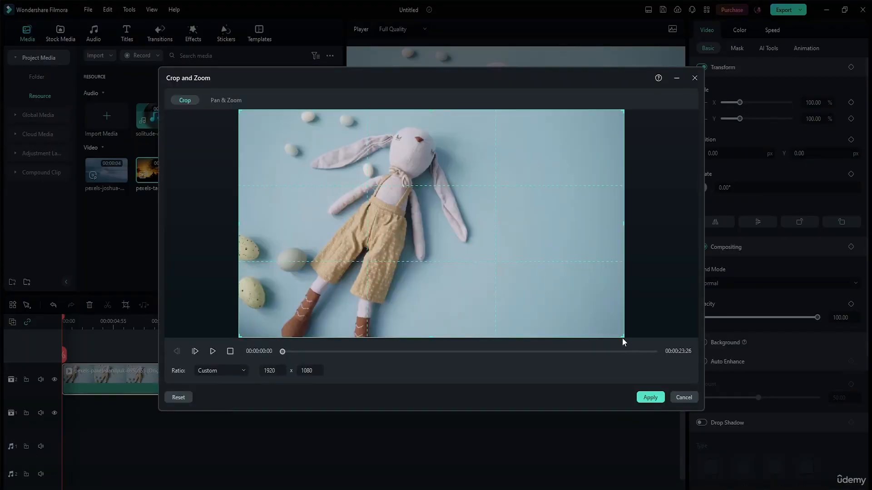
left_click_drag(623, 338, 541, 297)
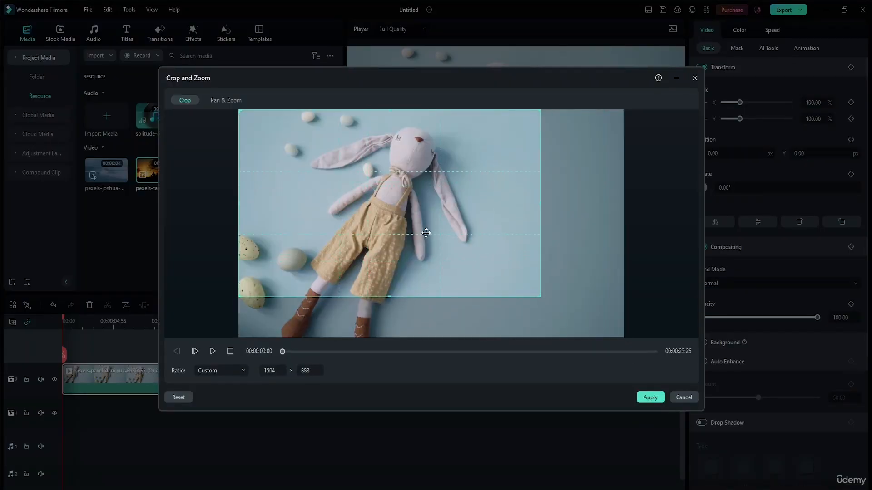
left_click(654, 400)
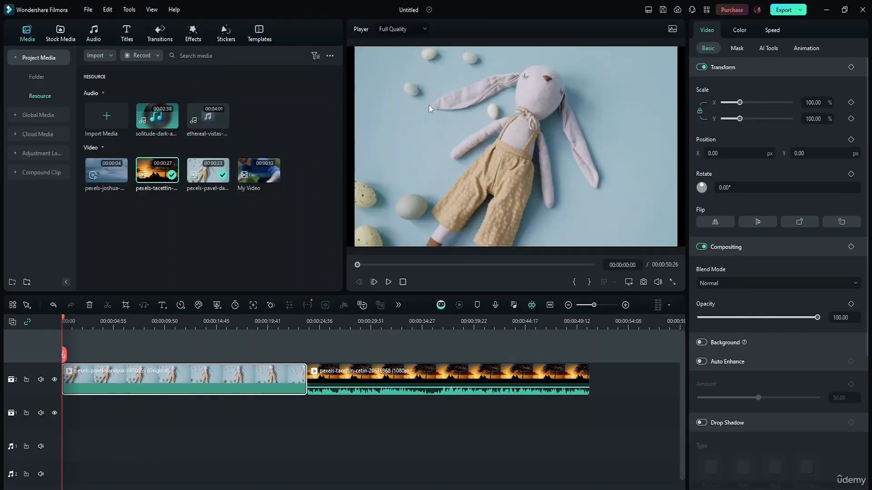
right_click(233, 375)
left_click(271, 179)
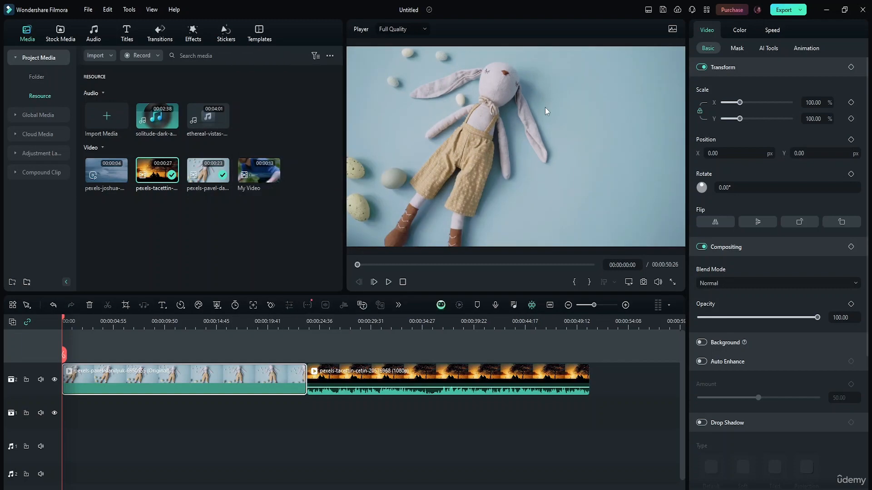
- View the sunset clip's frame in Crop and Zoom, and close it without applying a crop
right_click(252, 380)
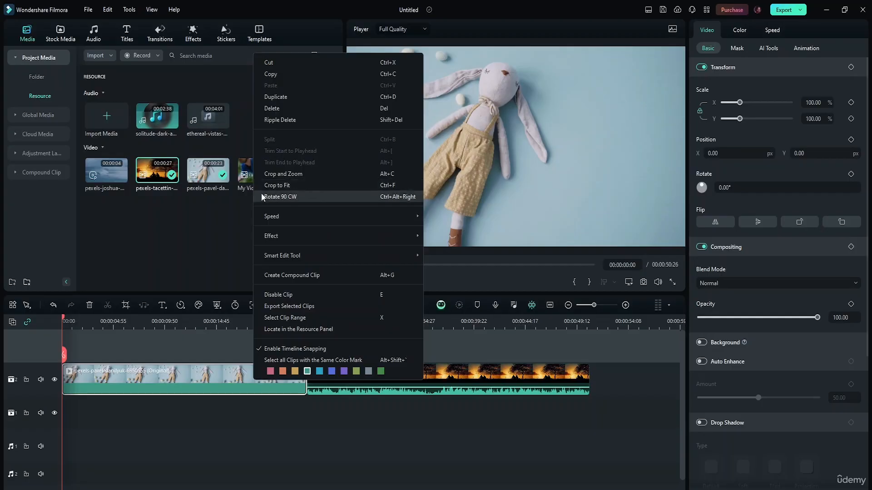
left_click(143, 377)
right_click(384, 387)
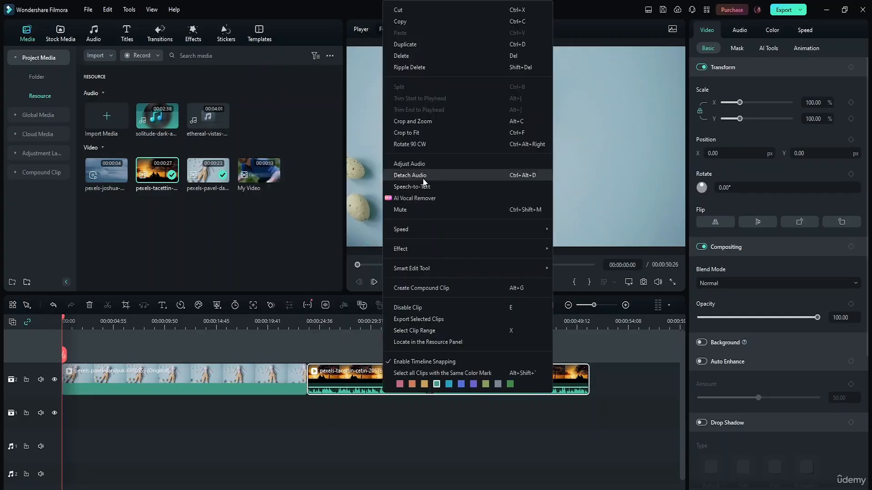
left_click(431, 121)
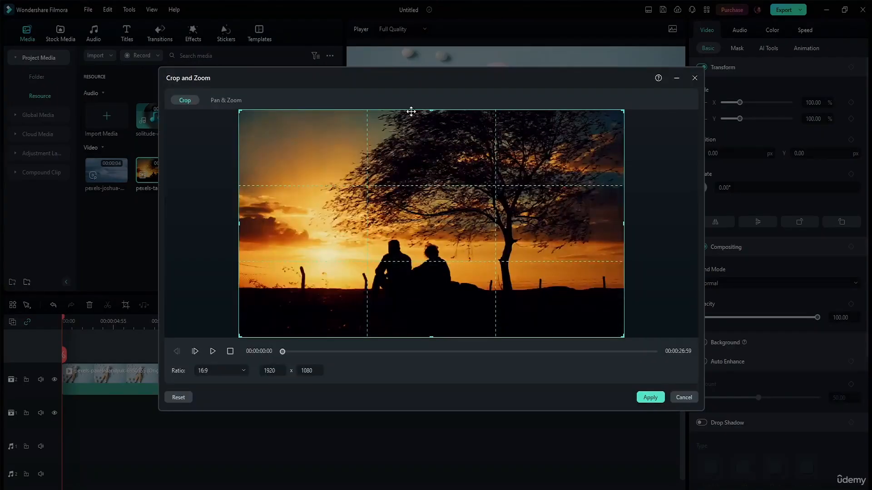
left_click(694, 78)
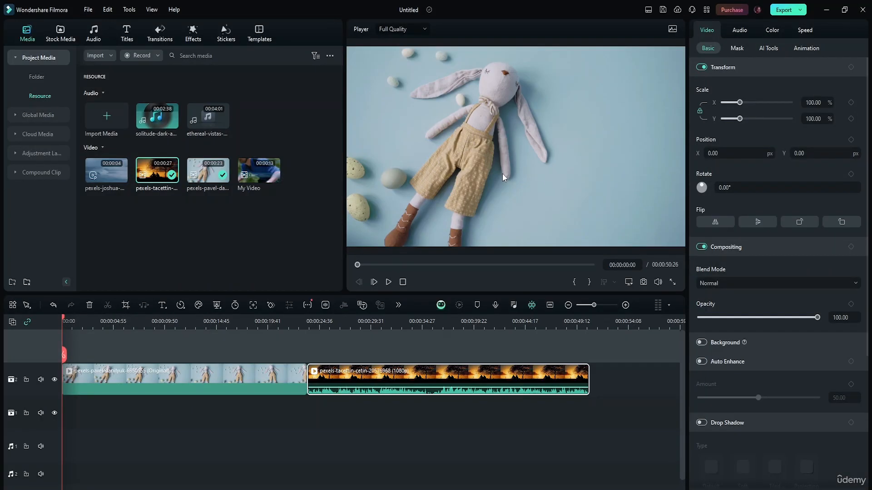
- Open Crop and Zoom for the rabbit doll clip and preview its default Pan & Zoom motion
left_click(239, 373)
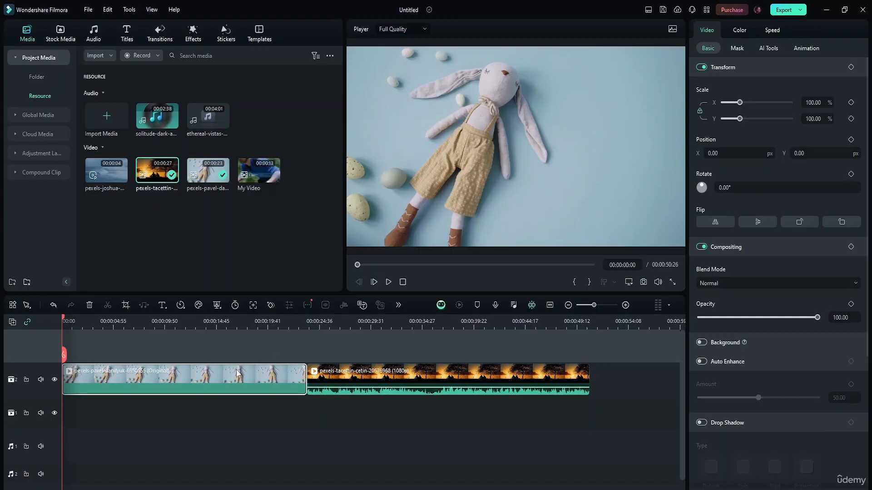
left_click(127, 307)
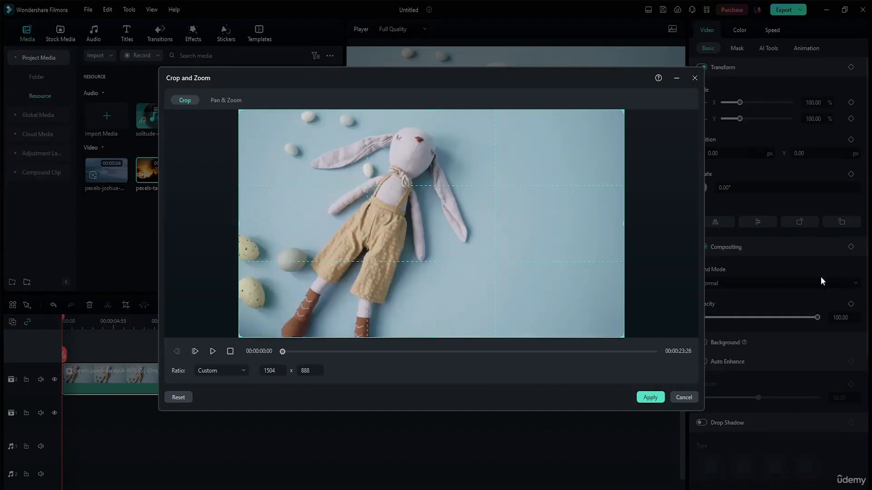
left_click(695, 78)
right_click(232, 383)
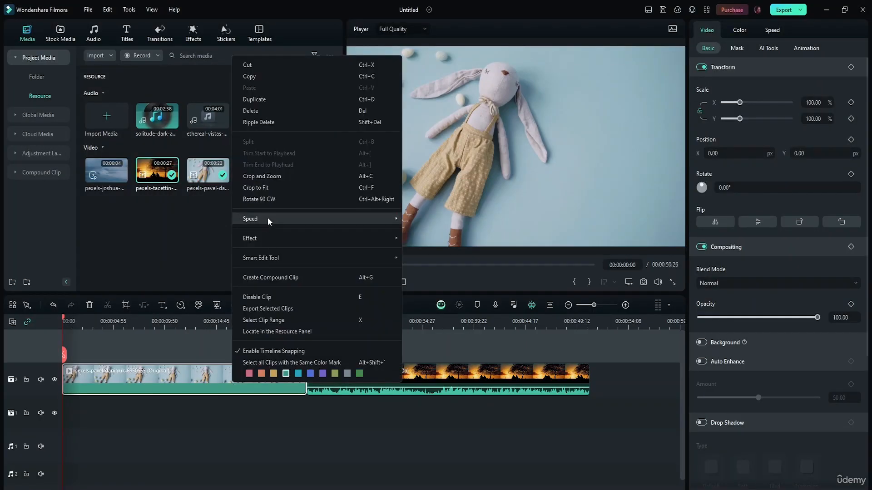
left_click(288, 179)
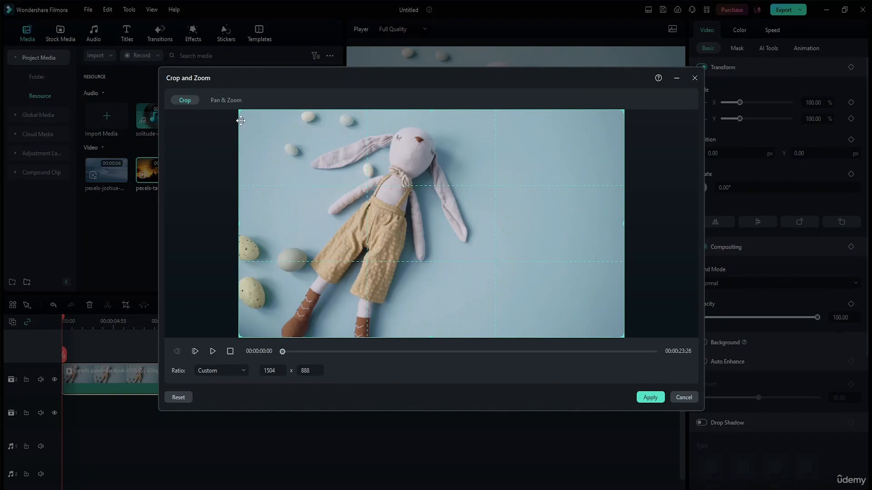
left_click(219, 99)
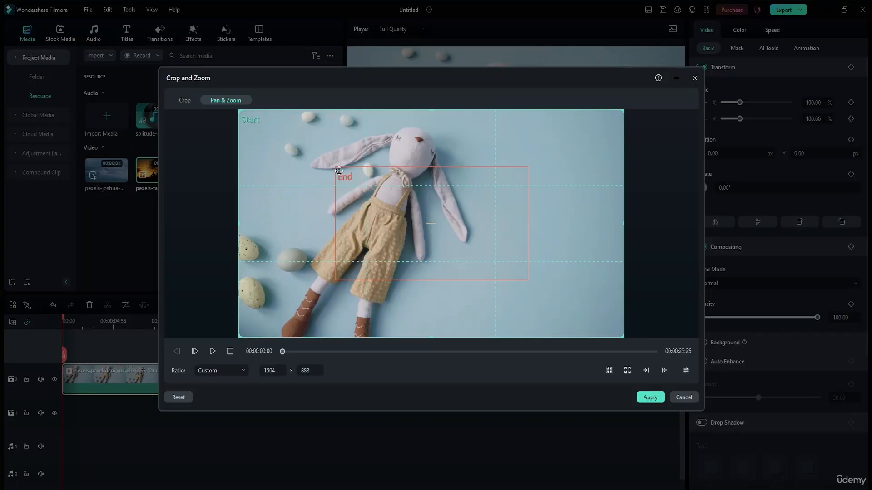
left_click(212, 351)
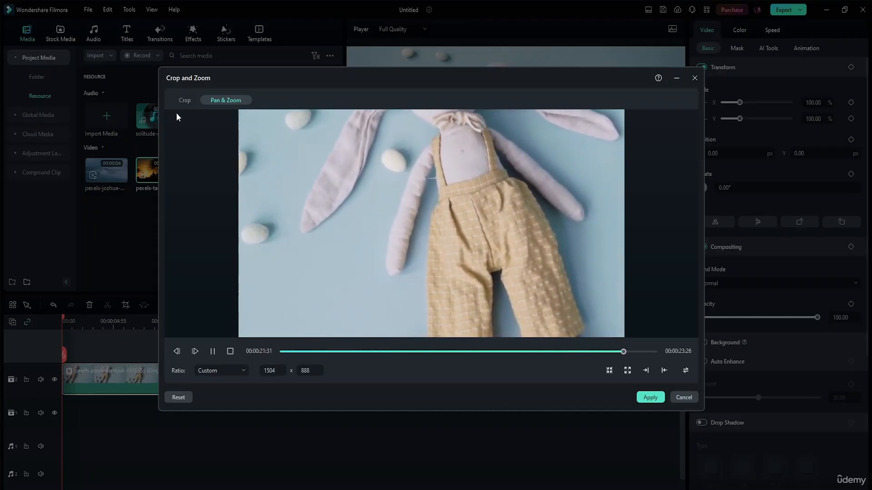
- Play the clip in Crop mode, and compare it with the Pan & Zoom preview
left_click(179, 101)
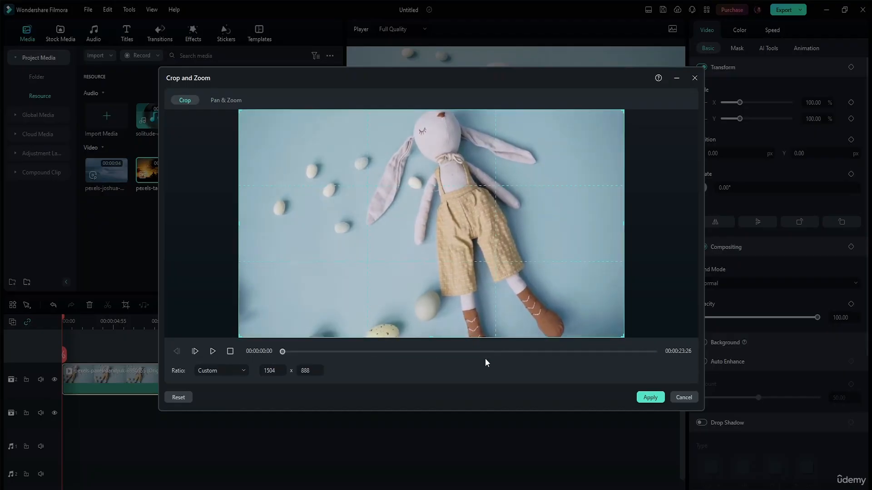
left_click(213, 351)
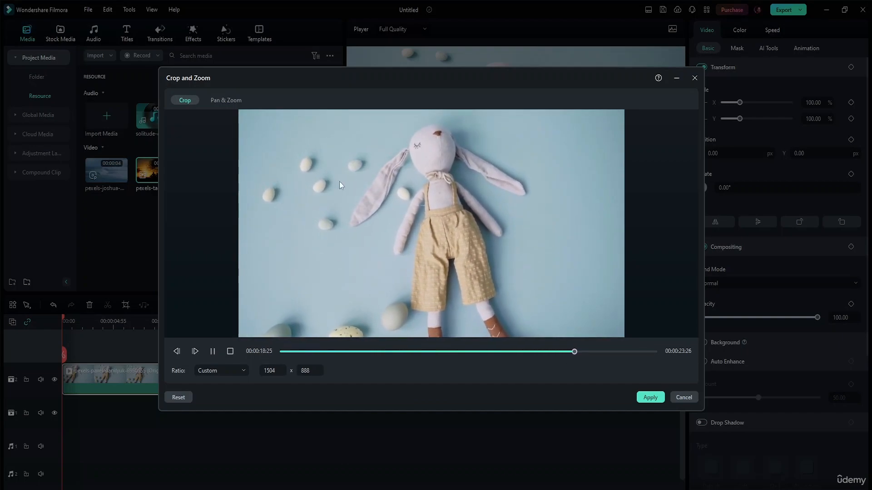
left_click(227, 99)
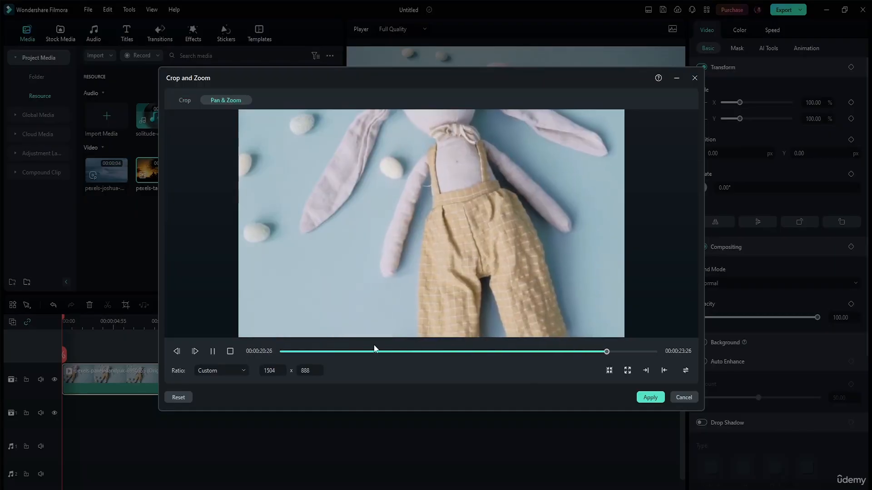
left_click_drag(622, 353, 271, 343)
left_click(231, 352)
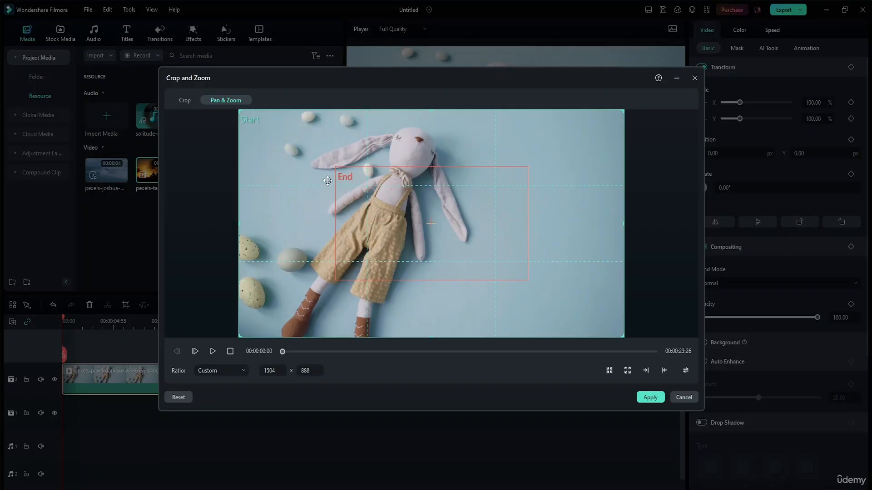
- Try a Pan & Zoom Start frame of about 1522 x 888 in the image's lower-right corner, and preview the motion
left_click_drag(239, 113, 437, 258)
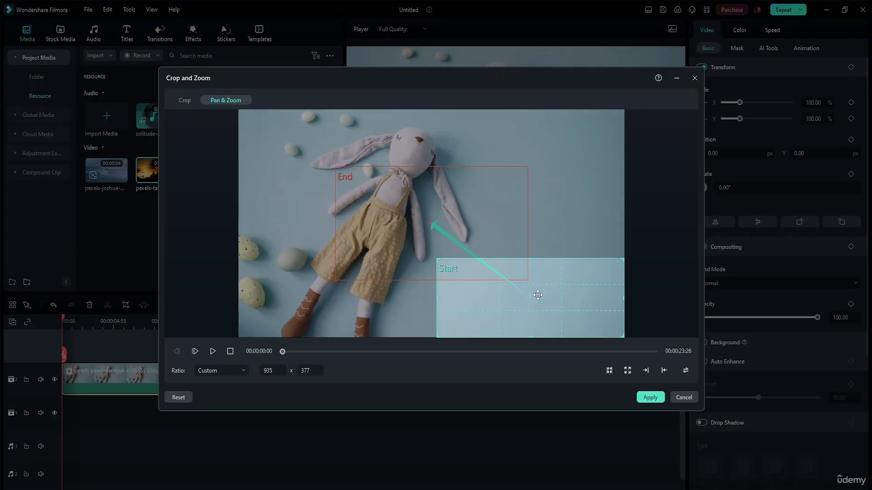
left_click_drag(538, 295, 537, 295)
left_click_drag(437, 261, 317, 150)
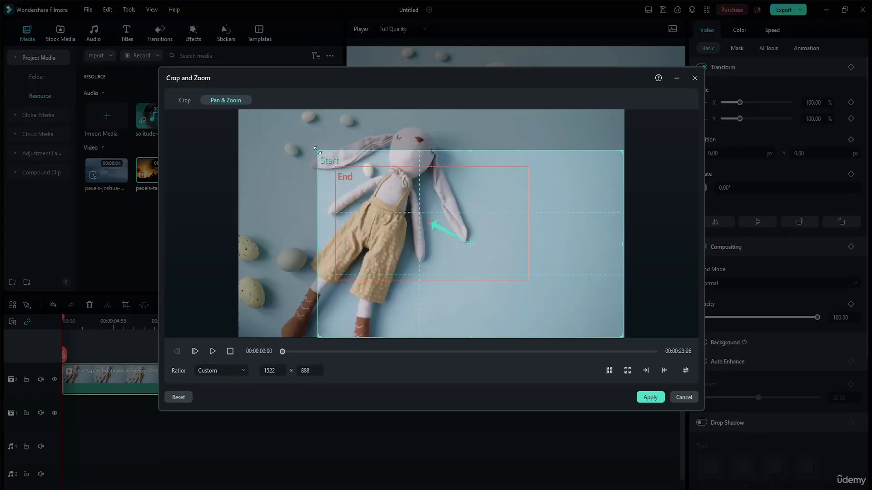
left_click(212, 351)
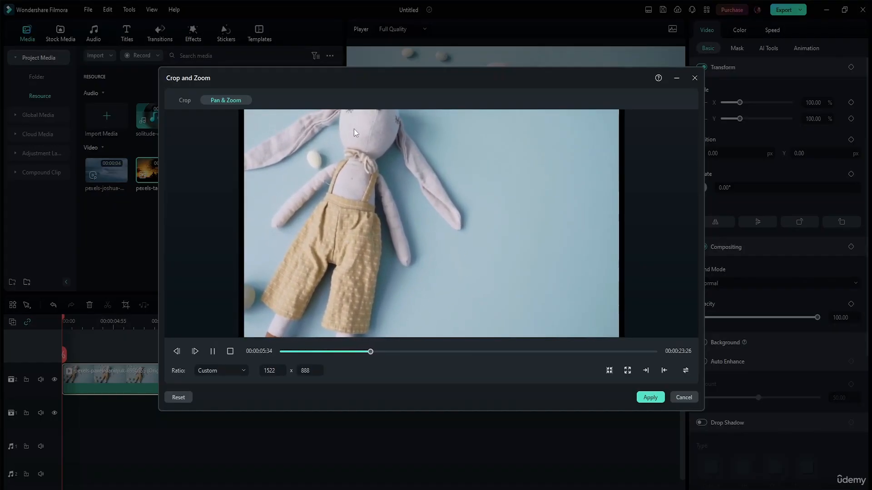
left_click(230, 351)
- Resize the Start frame to about 1581 x 892 and place it in the image's lower-left corner
left_click_drag(317, 151, 279, 116)
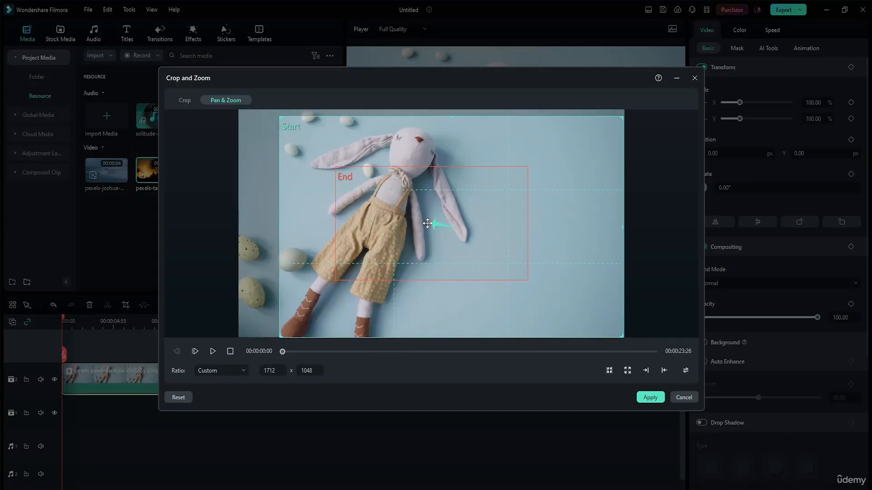
left_click_drag(453, 227, 424, 178)
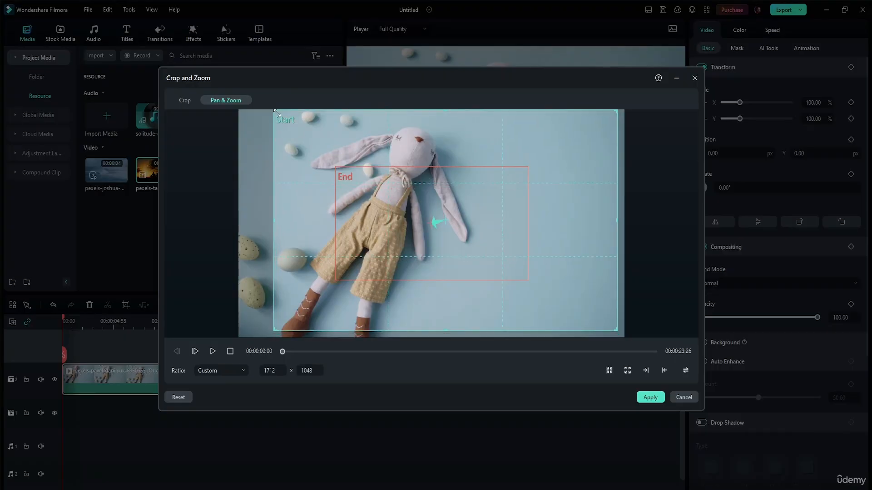
left_click_drag(274, 111, 298, 142)
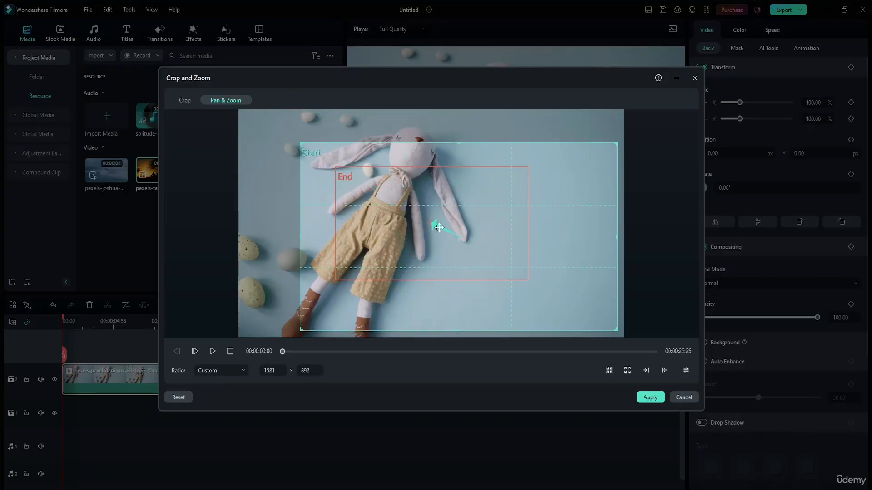
left_click_drag(460, 238, 285, 266)
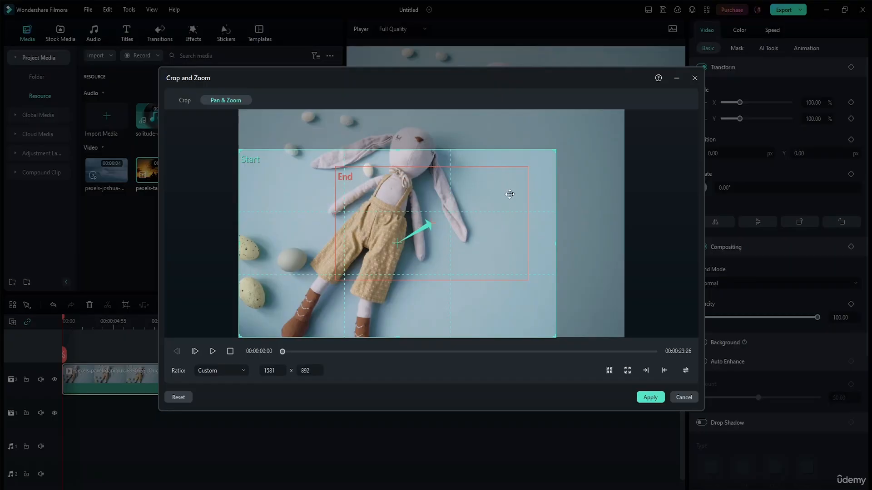
- Resize the End frame to about 1132 x 807 around the doll's head, arms and trousers
left_click(354, 183)
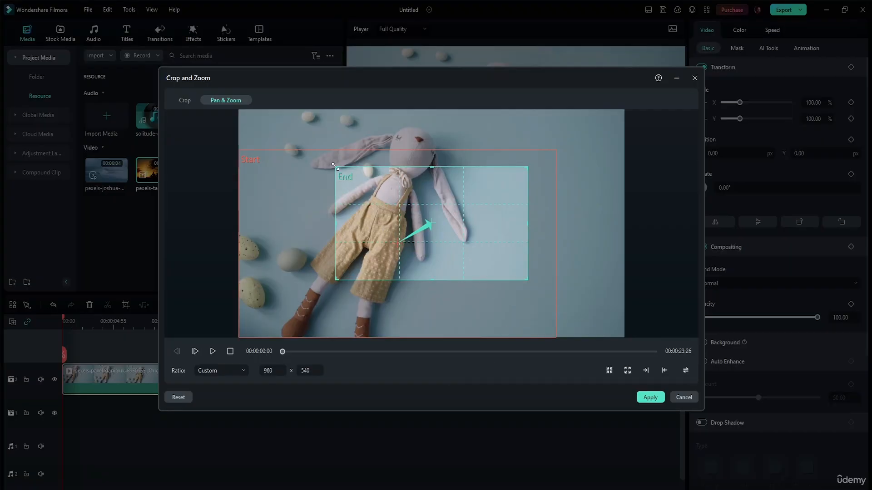
left_click_drag(334, 165, 306, 127)
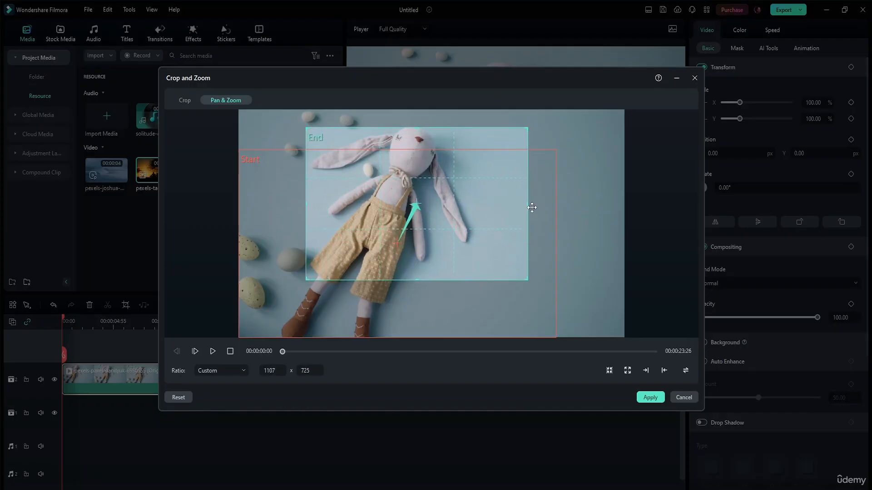
left_click_drag(528, 206, 485, 208)
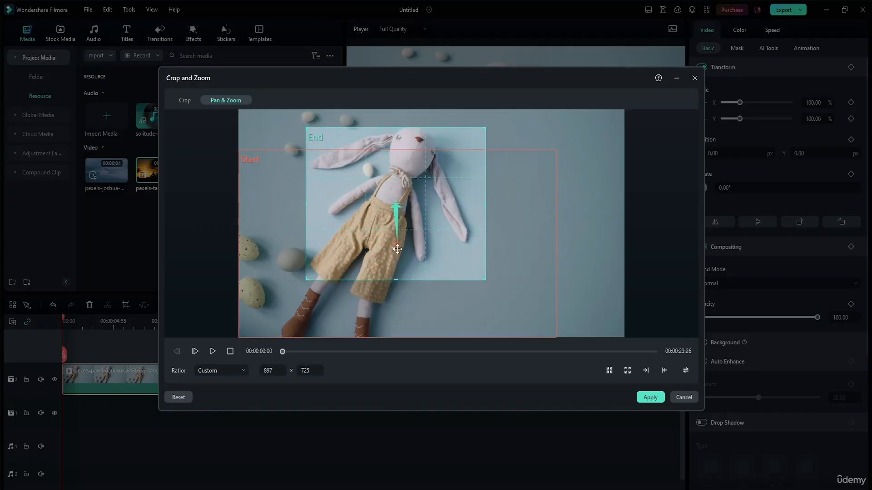
left_click_drag(308, 279, 258, 297)
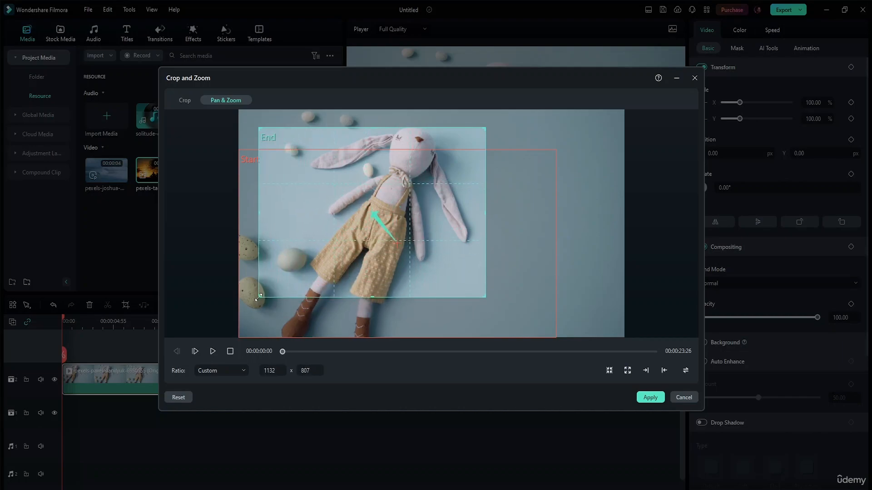
- Set the ratio of the Pan & Zoom frames to 16:9
left_click(554, 322)
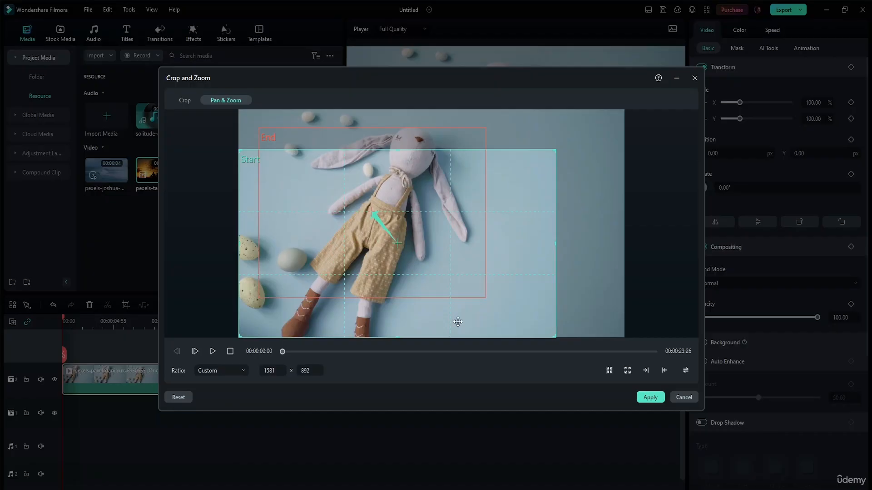
left_click(279, 372)
left_click(495, 326)
left_click(247, 373)
left_click(235, 246)
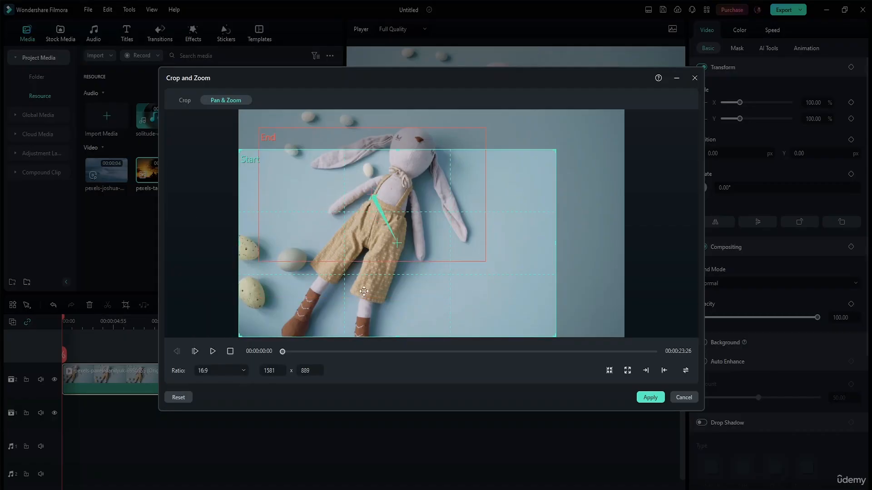
- Check the ratio and size of the End and Start frames, keeping 16:9 selected for both
left_click(390, 243)
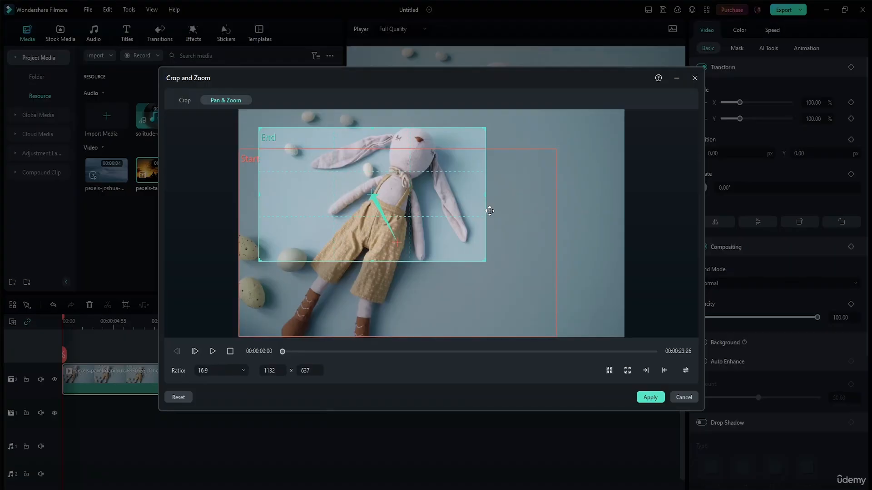
left_click(243, 371)
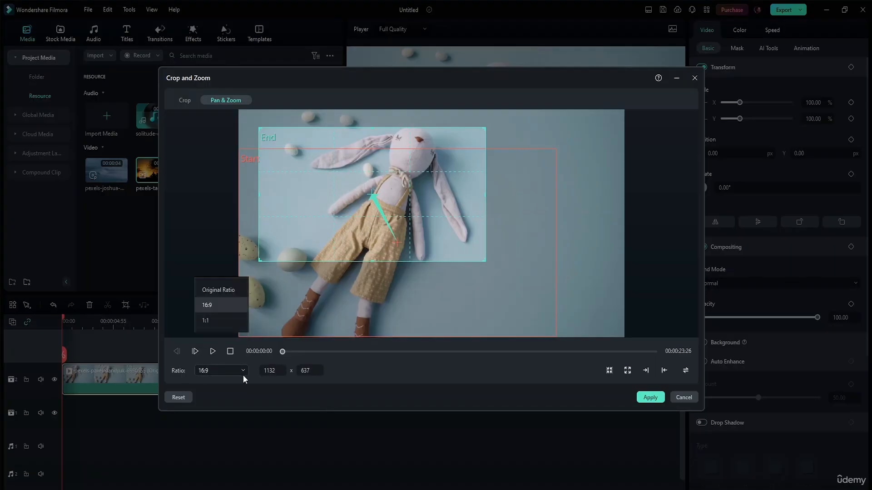
left_click(237, 247)
left_click(515, 272)
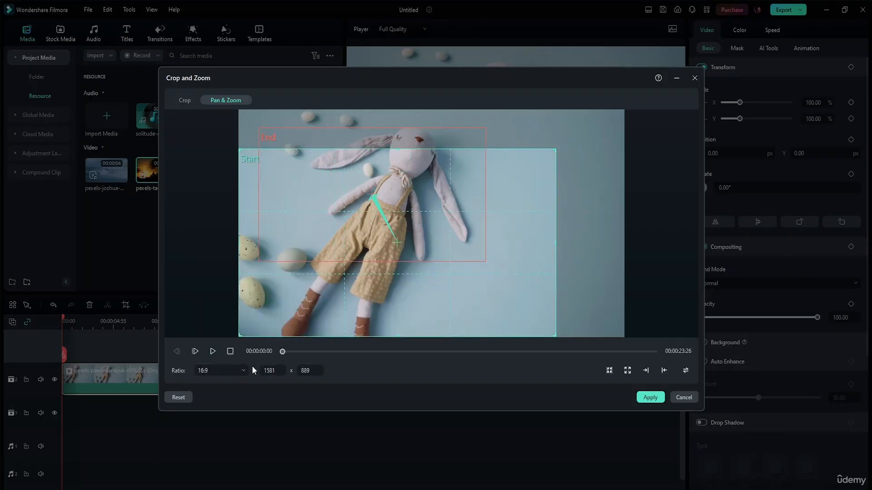
left_click(344, 247)
left_click(225, 371)
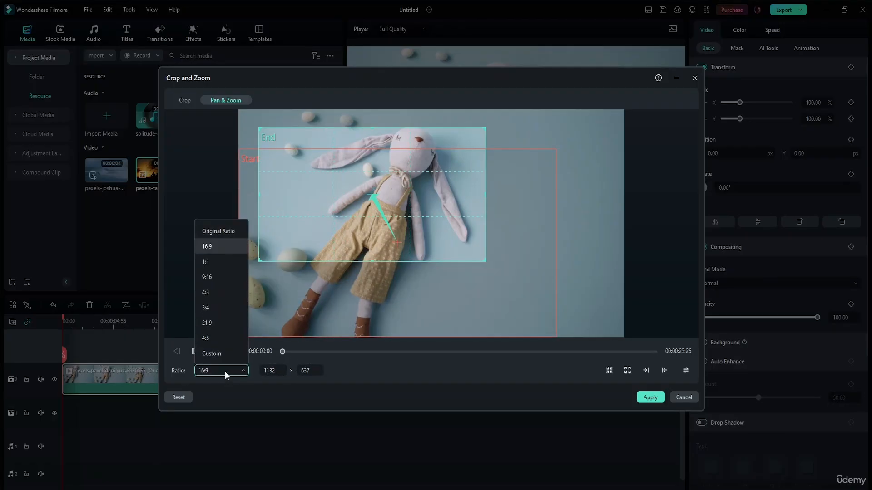
left_click(227, 245)
left_click(342, 281)
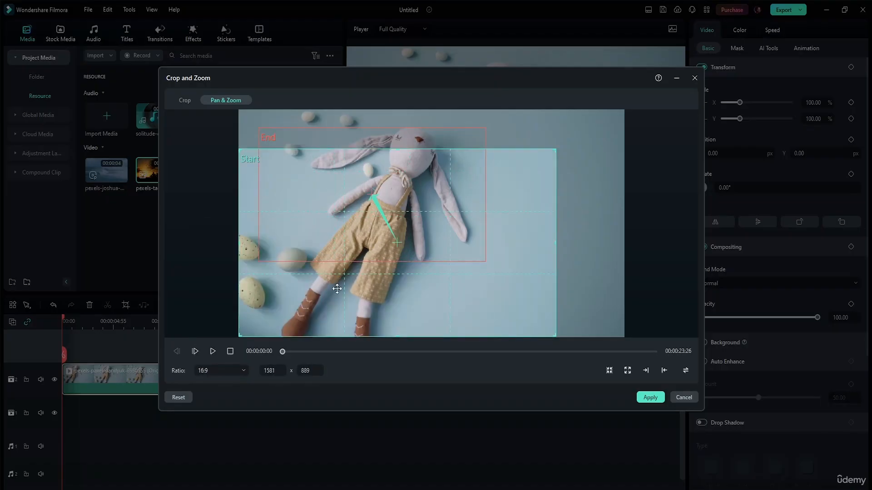
- Try the Start frame in the image's lower-right corner and preview the resulting pan
left_click_drag(337, 289, 469, 310)
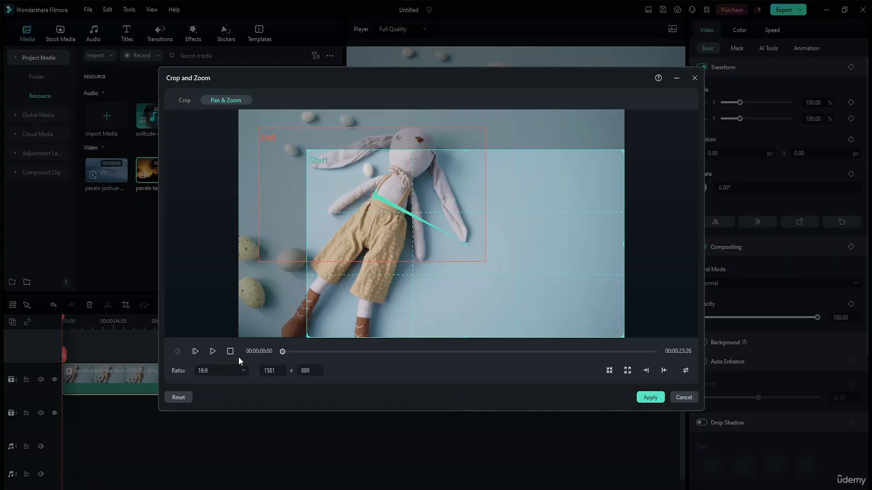
left_click(216, 353)
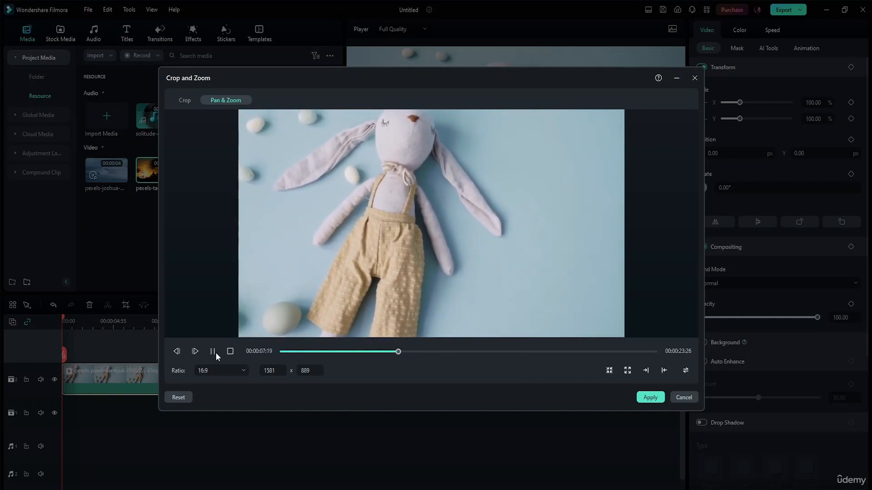
left_click(230, 351)
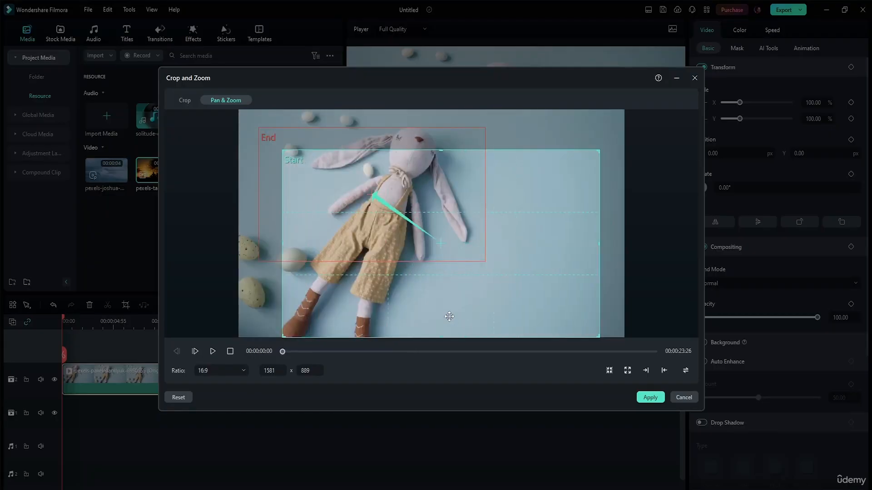
- Move the Start frame to the image's lower-left corner, shift the End frame slightly right to centre it above, and preview the motion
left_click_drag(449, 317, 356, 337)
left_click_drag(423, 133, 448, 130)
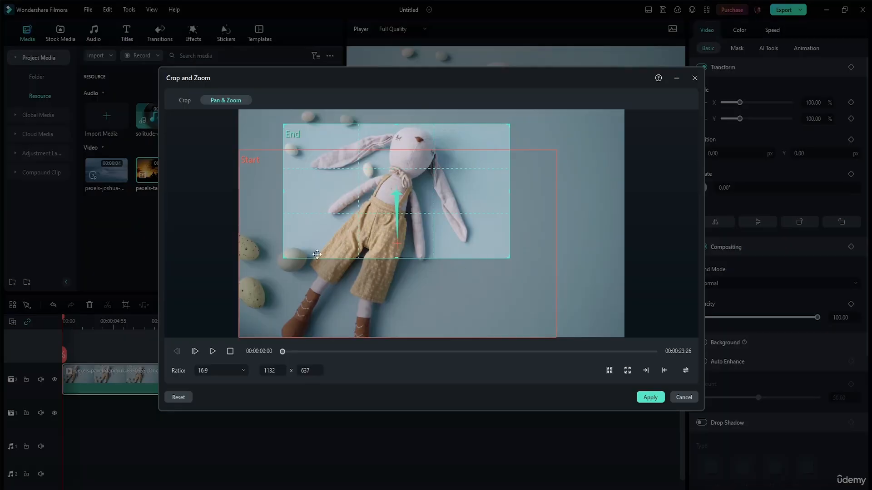
left_click(213, 352)
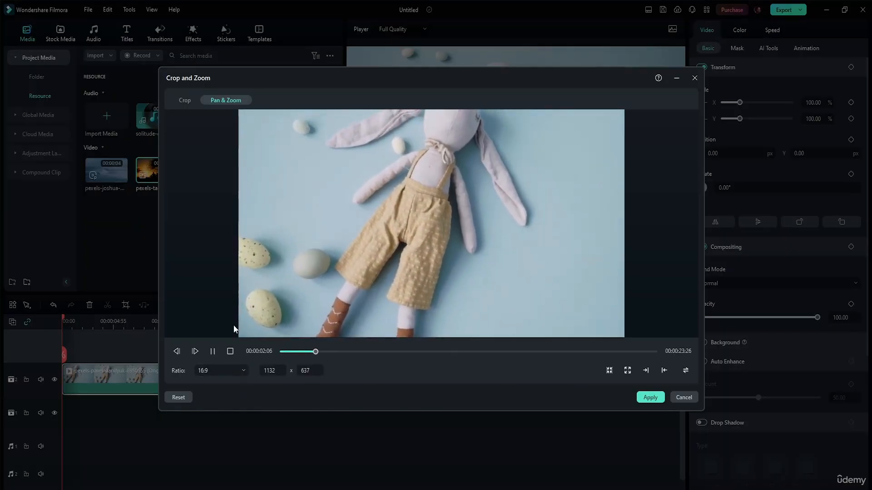
left_click(230, 351)
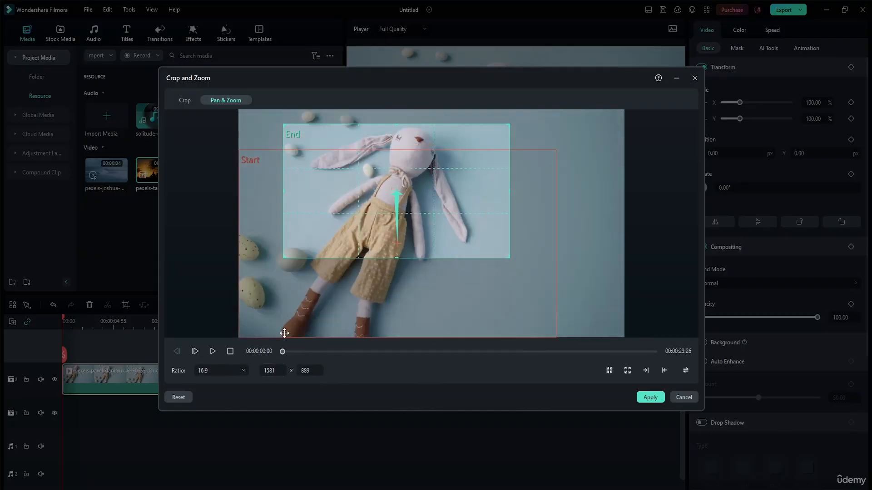
left_click(308, 306)
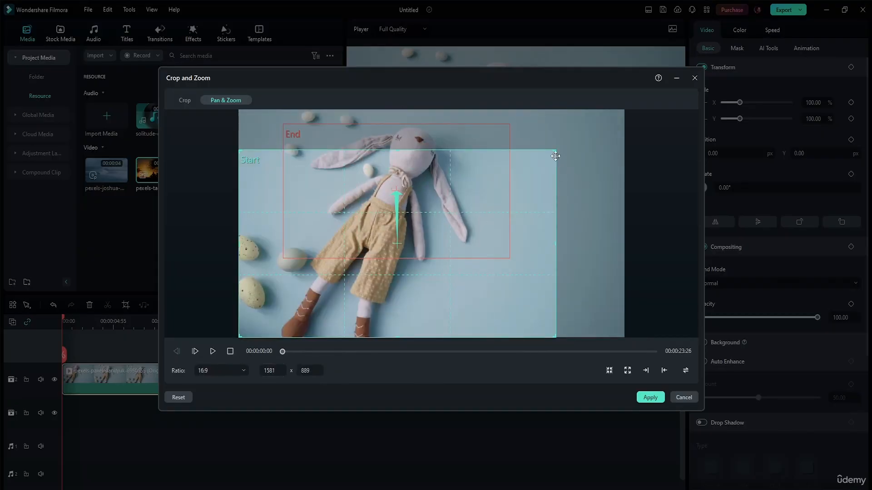
- Shrink the Start frame to about 379 x 213 over the eggs at the image's left edge and preview the motion
left_click_drag(554, 153, 264, 250)
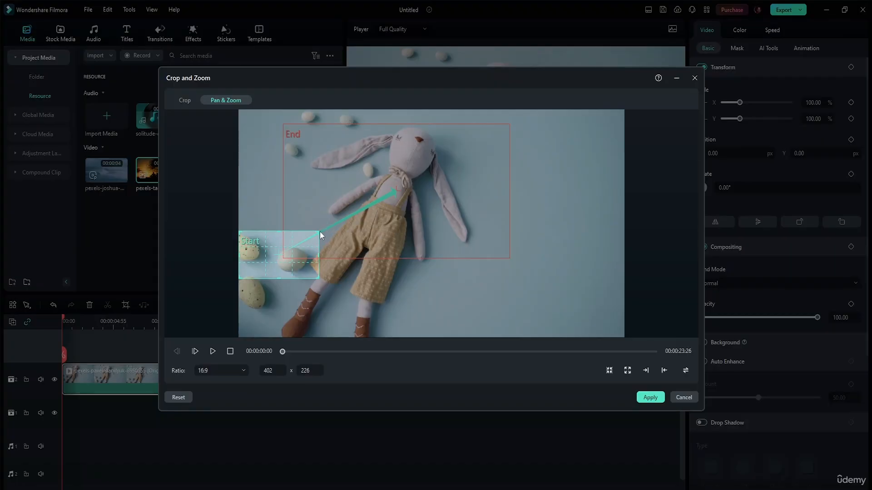
left_click_drag(320, 232, 314, 234)
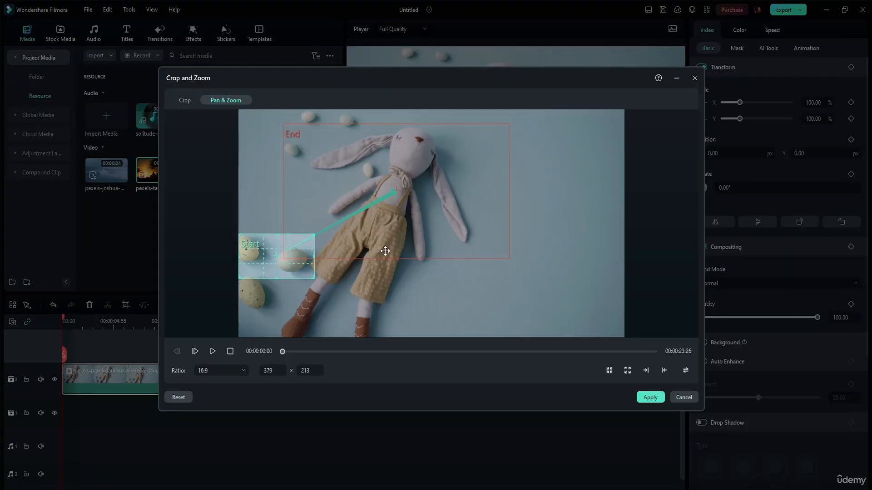
left_click(213, 352)
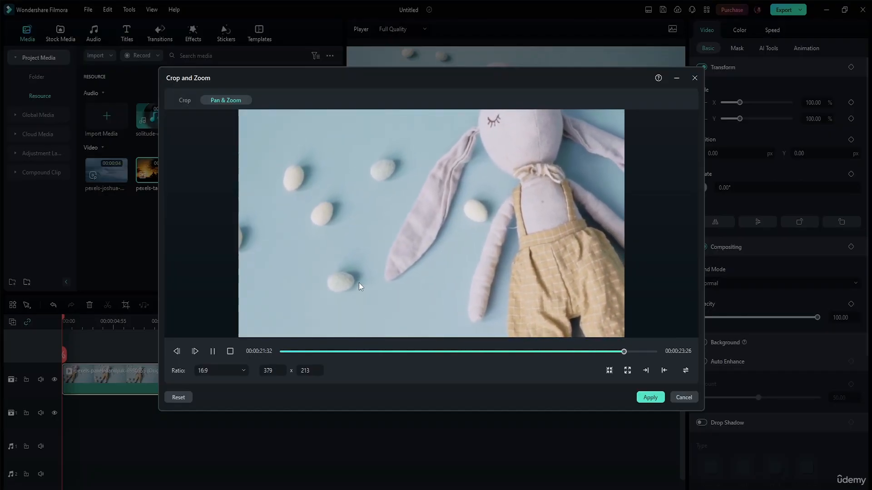
left_click(228, 352)
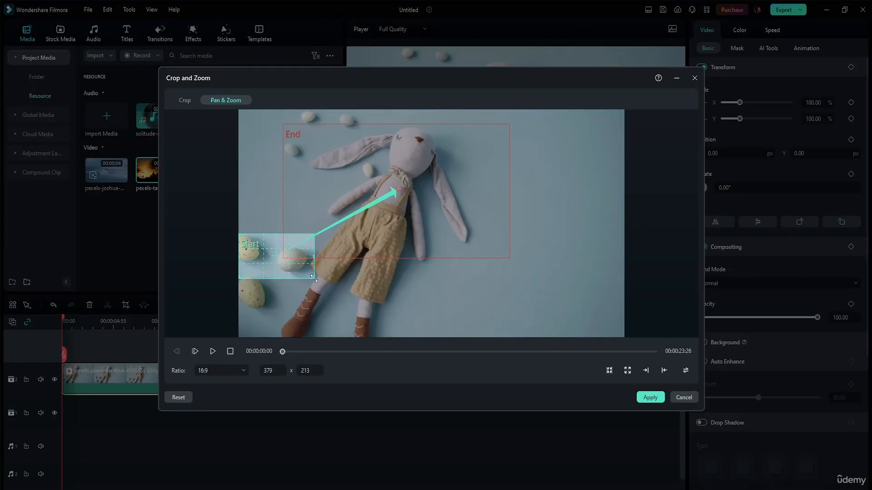
- Expand the Start frame to the full 1920 x 1080 image, shrink the End frame to about 447 x 251 around the doll's head, and preview
left_click_drag(313, 278, 501, 412)
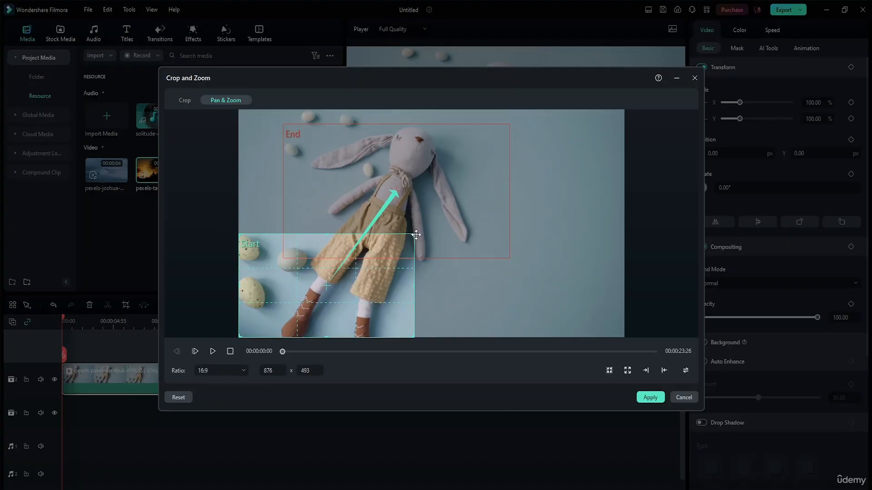
left_click_drag(417, 238, 591, 84)
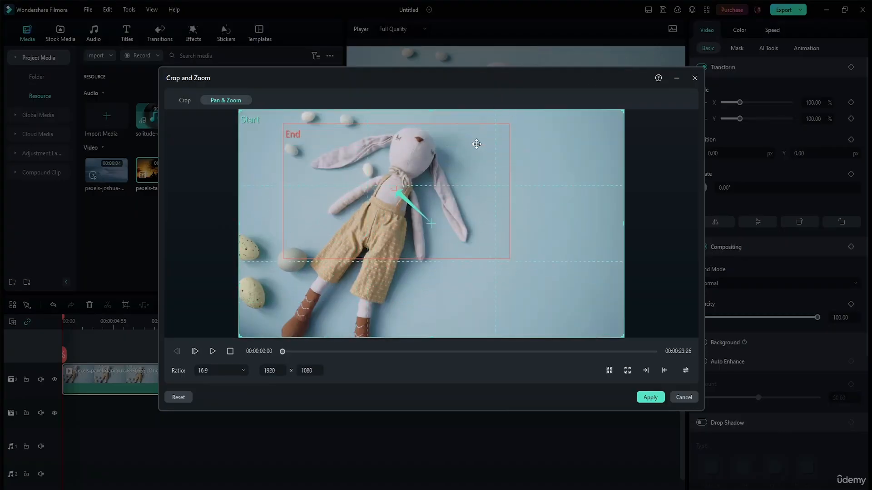
left_click(496, 167)
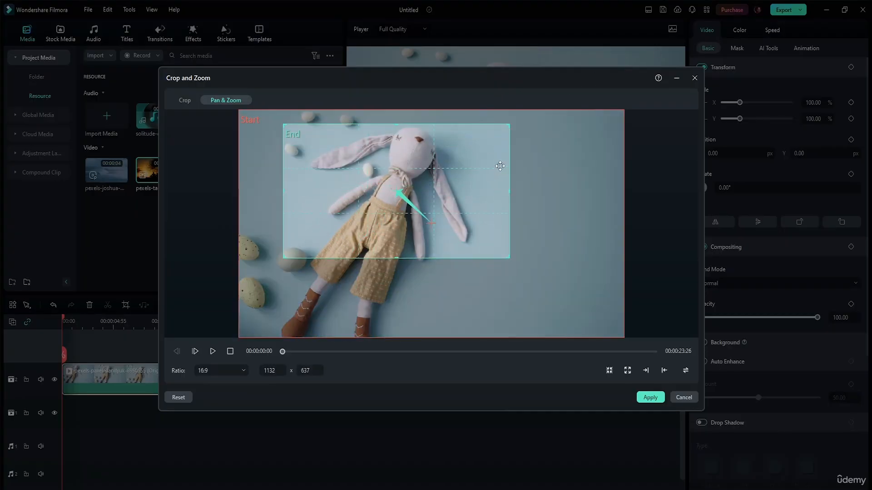
left_click_drag(505, 257, 451, 175)
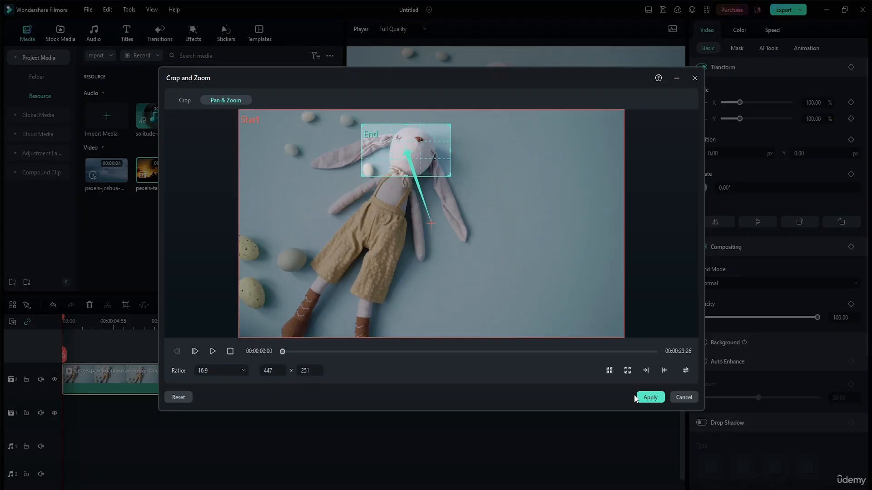
left_click(213, 351)
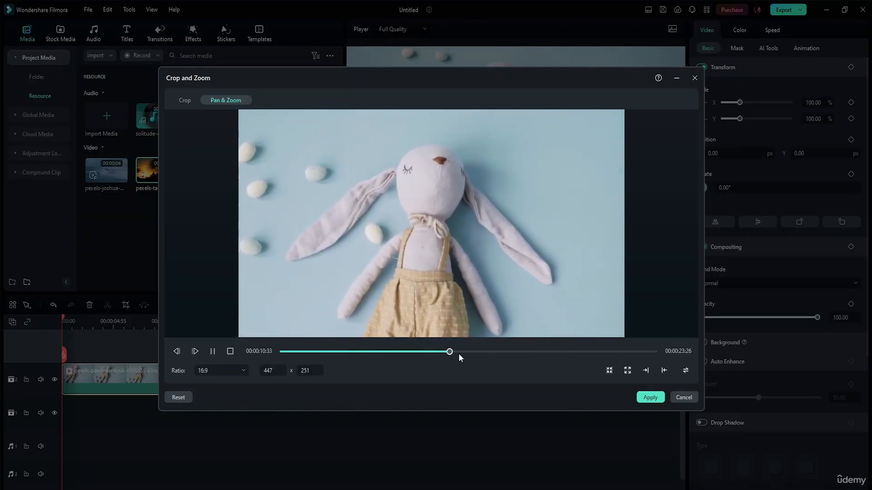
left_click_drag(459, 353, 575, 358)
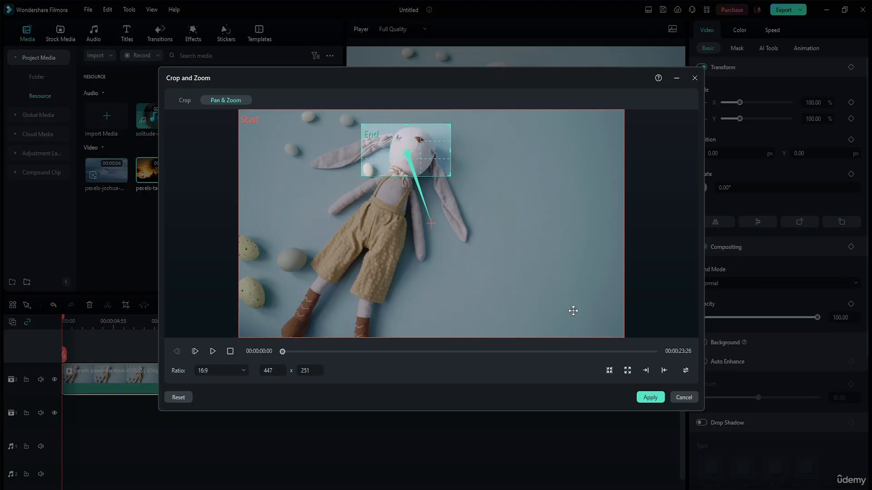
- Move the End frame to the image's upper-left area at about 413 x 232, then select the Start frame
left_click(572, 309)
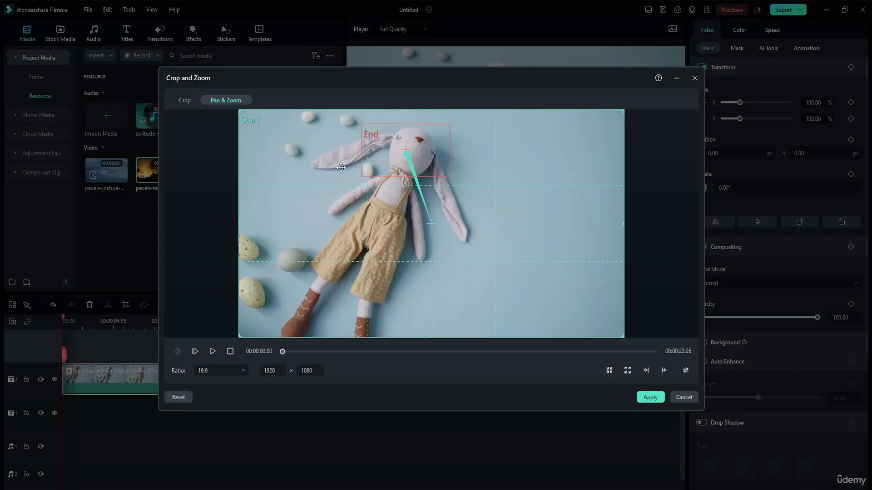
left_click(386, 133)
left_click_drag(401, 124, 321, 130)
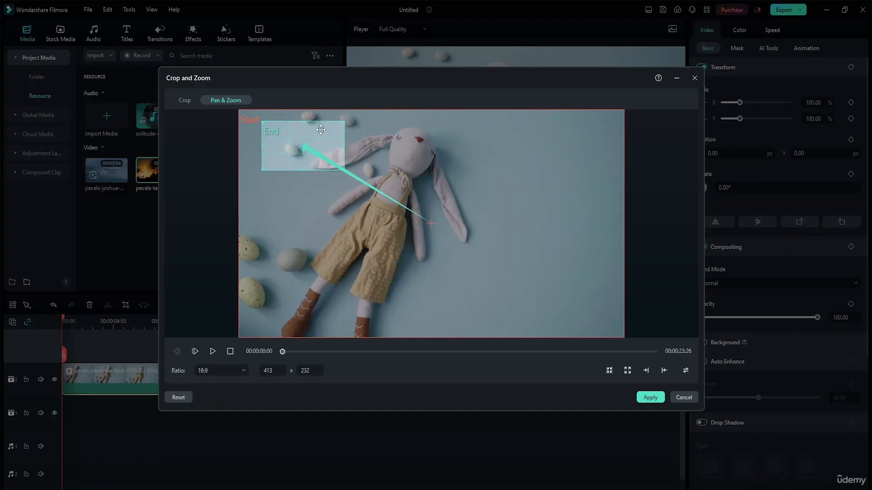
left_click(569, 229)
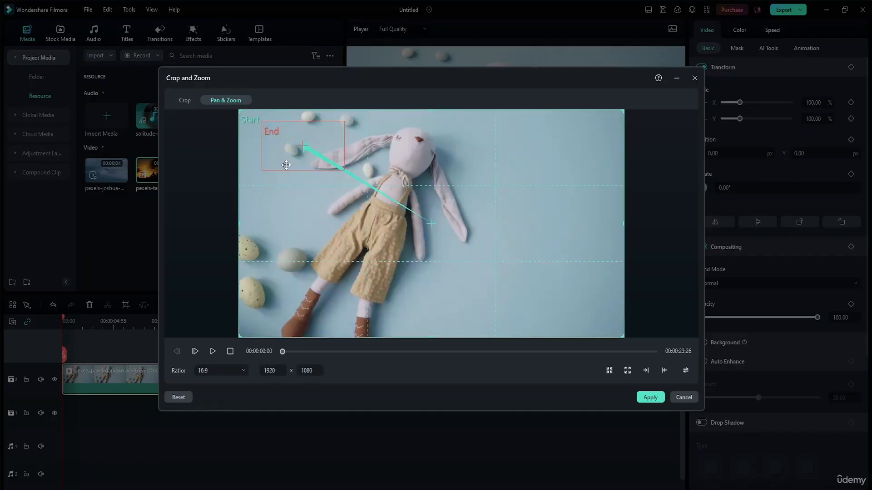
- Swap the Start and End frames and preview the reversed zoom from the small frame out to the full image
left_click(686, 371)
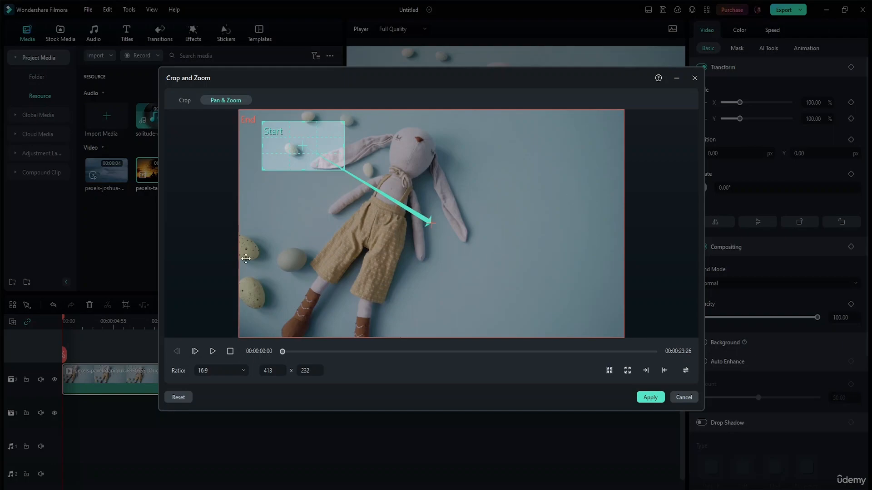
left_click(212, 351)
left_click_drag(292, 352, 675, 381)
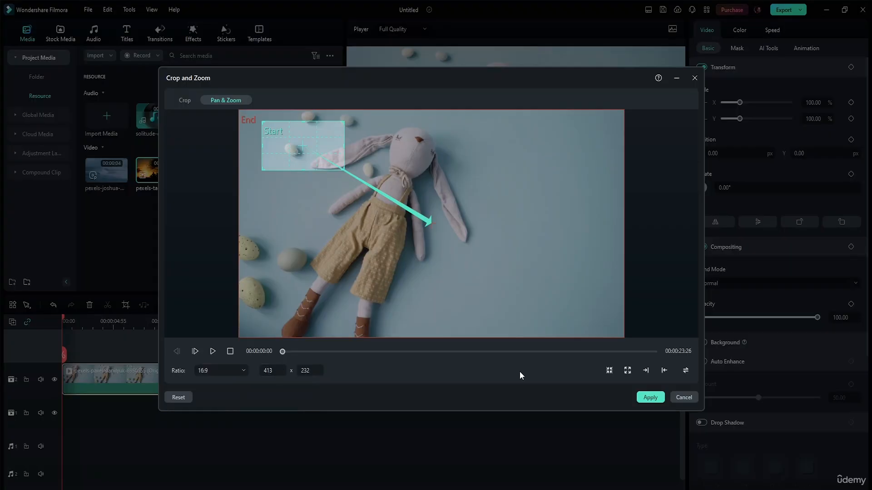
- Try the zoom-in preset and the zoom-out preset on the Pan & Zoom frames
left_click(185, 99)
left_click(230, 99)
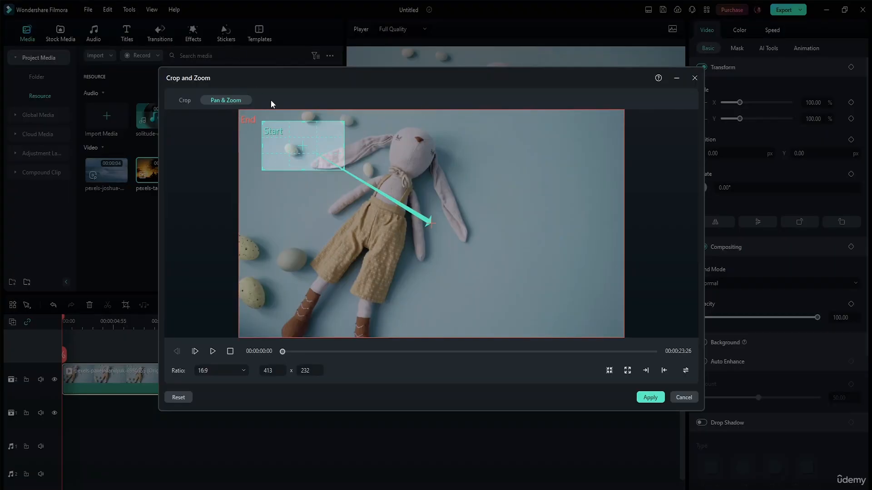
left_click(609, 370)
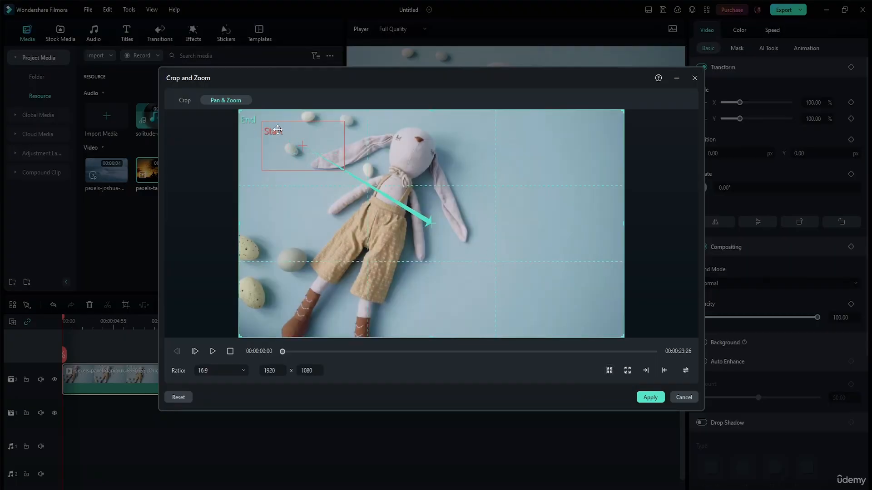
left_click(306, 144)
left_click(609, 371)
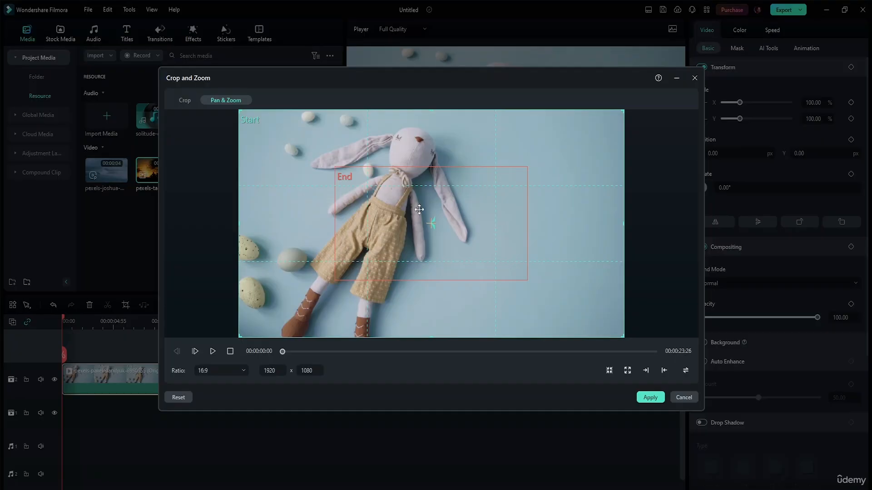
left_click(628, 371)
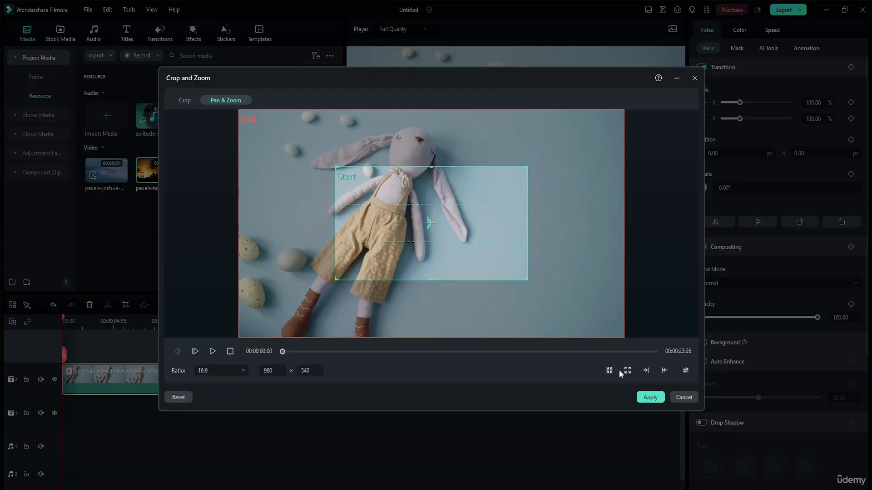
- Try both horizontal pan presets, then move the End frame to the image's upper-left corner and the Start frame to its lower-right corner
left_click(646, 371)
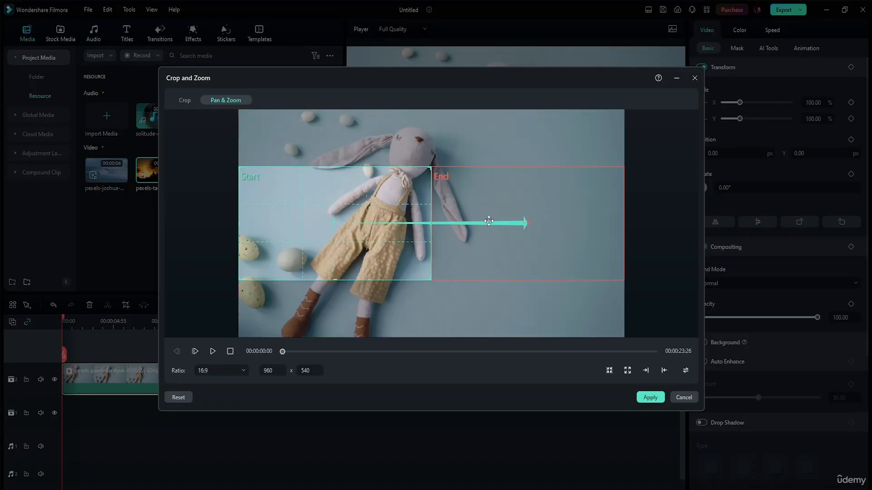
left_click(664, 370)
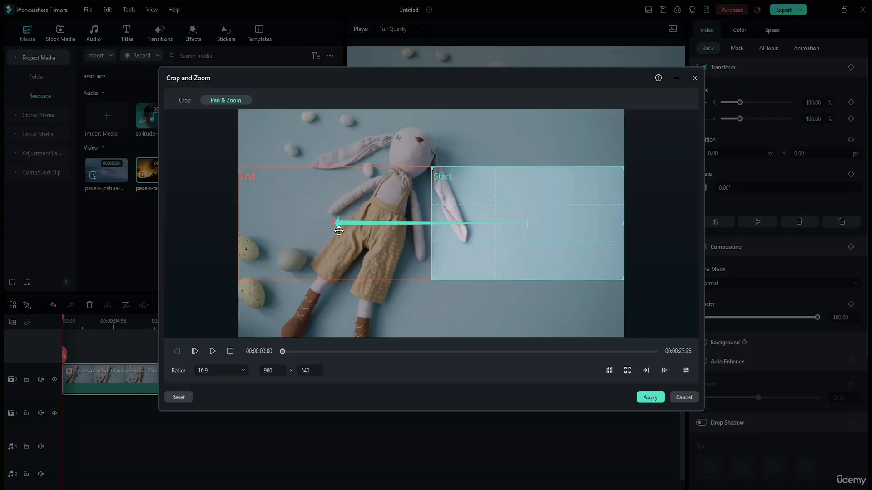
left_click_drag(339, 231, 401, 207)
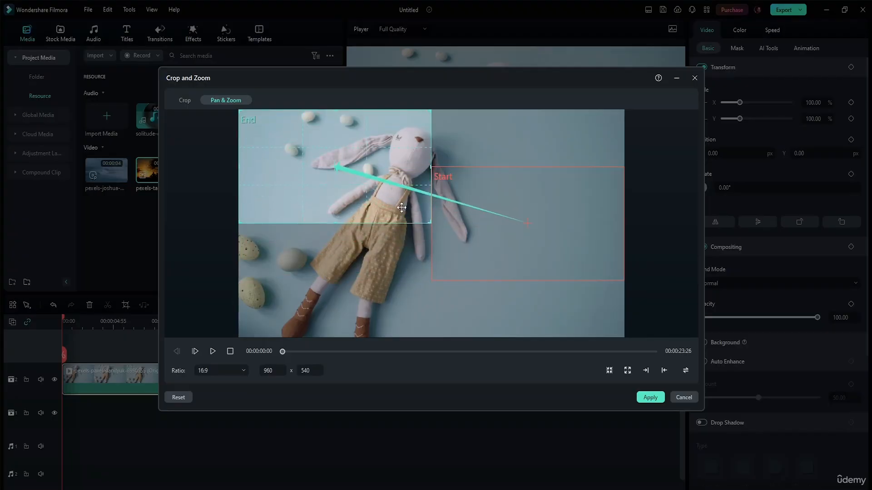
left_click_drag(527, 227, 545, 289)
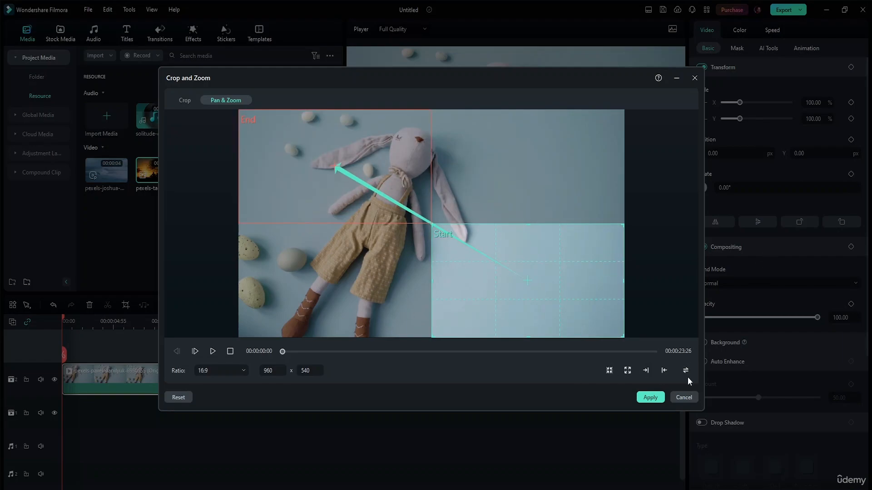
- Reset the Pan & Zoom frames, place the End frame against the image's right edge at about 689 x 388, and preview
left_click(179, 397)
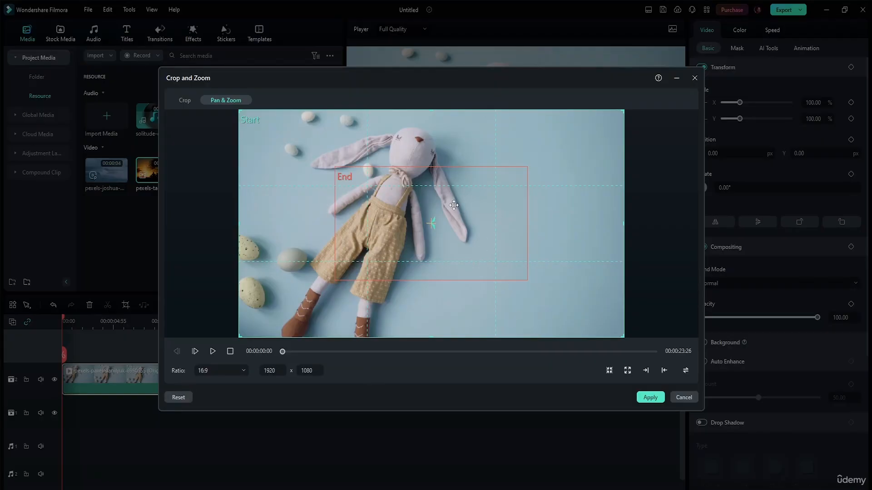
left_click_drag(505, 215, 577, 212)
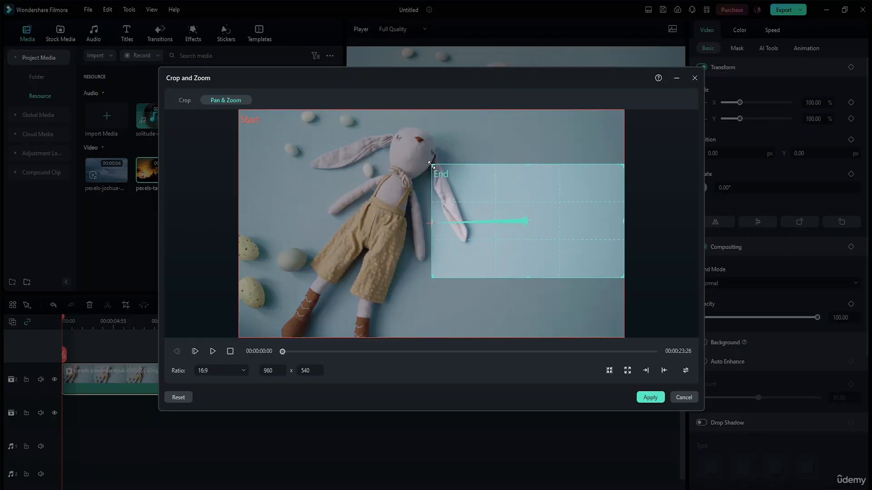
left_click_drag(431, 165, 486, 190)
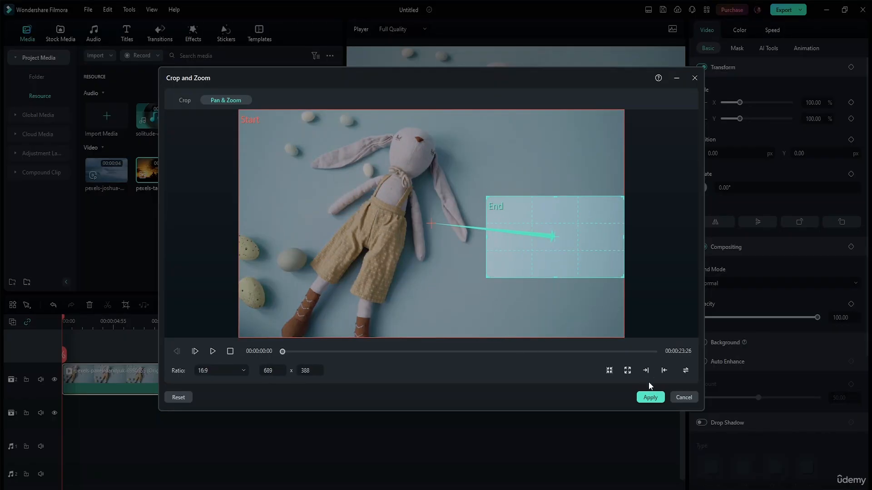
left_click(214, 352)
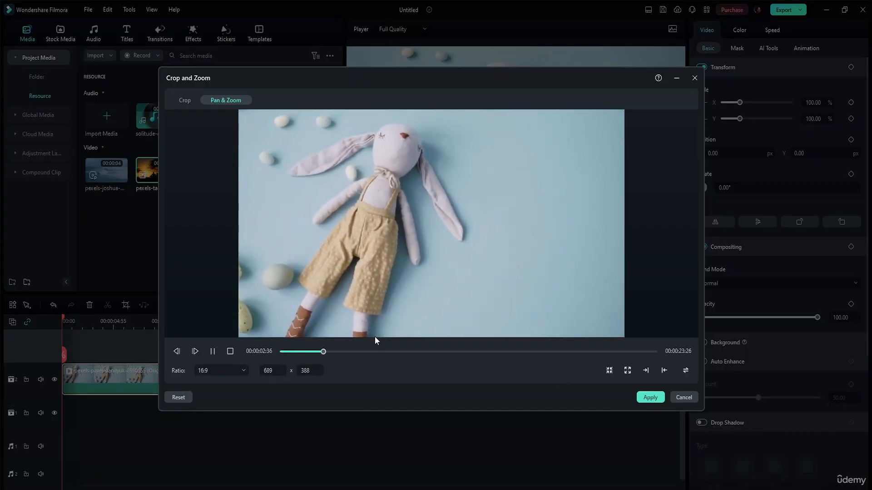
left_click_drag(343, 354, 312, 365)
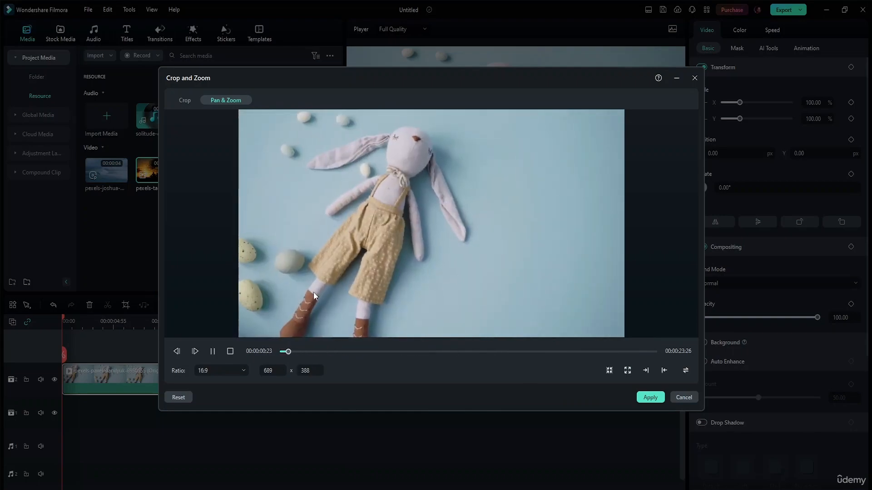
left_click(231, 351)
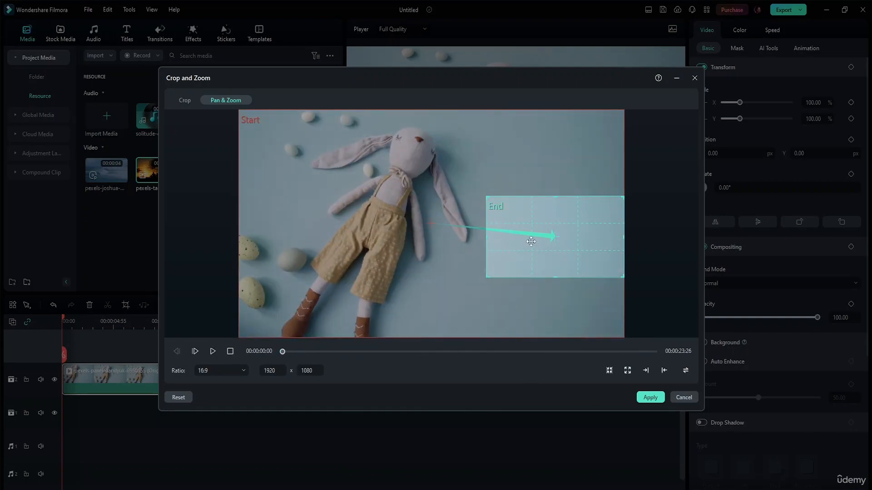
- Shrink the End frame to about 495 x 278 at the image's right edge and preview the motion from the full-image Start frame
left_click(429, 228)
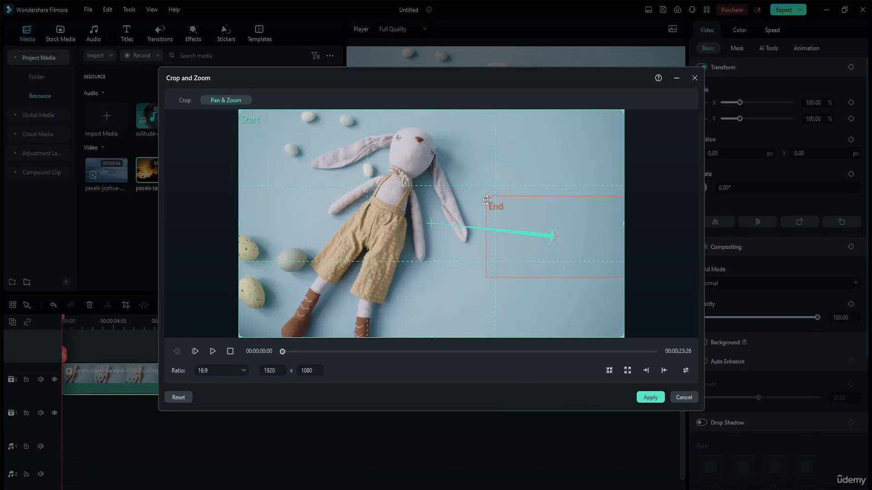
left_click_drag(284, 352, 659, 350)
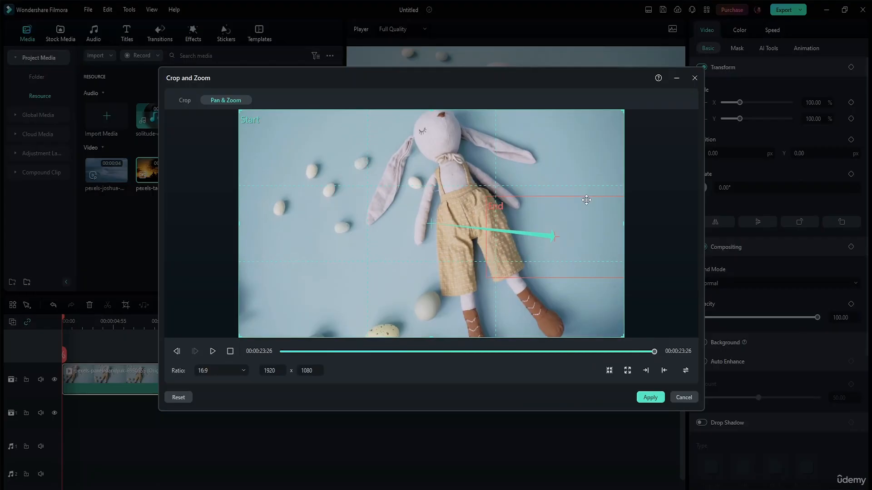
left_click(536, 238)
left_click_drag(489, 274, 525, 255)
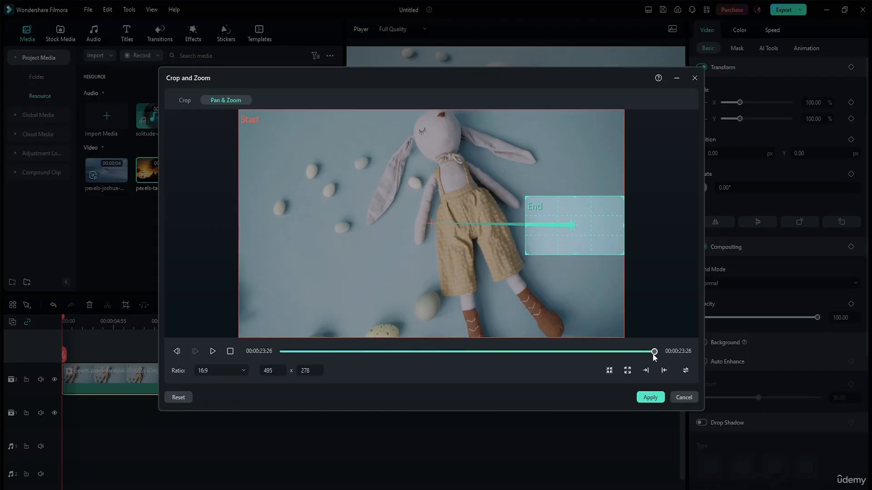
left_click_drag(654, 355, 211, 355)
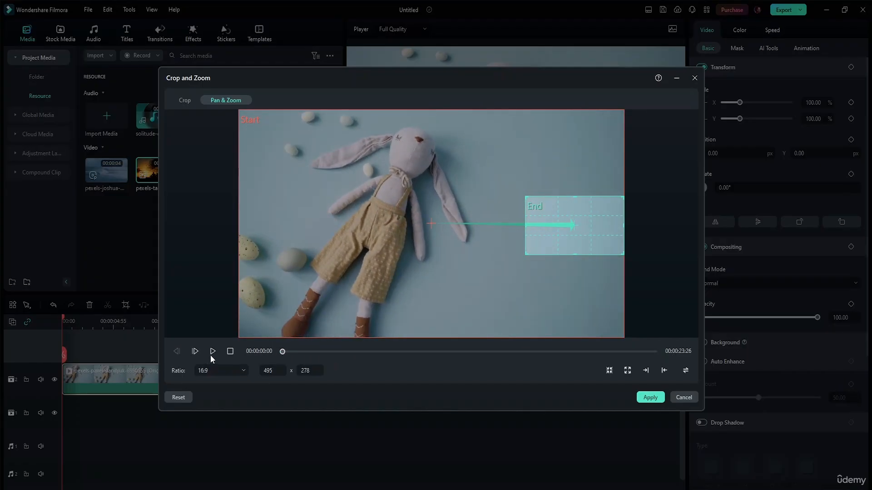
left_click(212, 353)
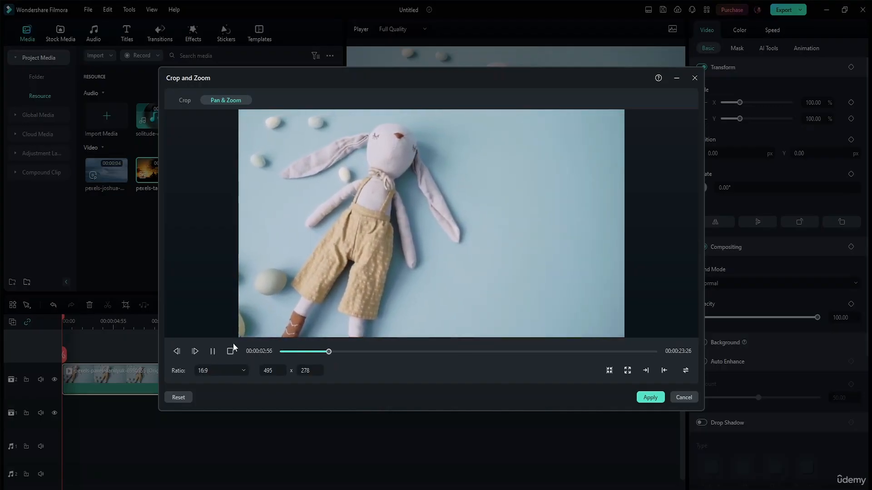
left_click_drag(343, 351, 545, 353)
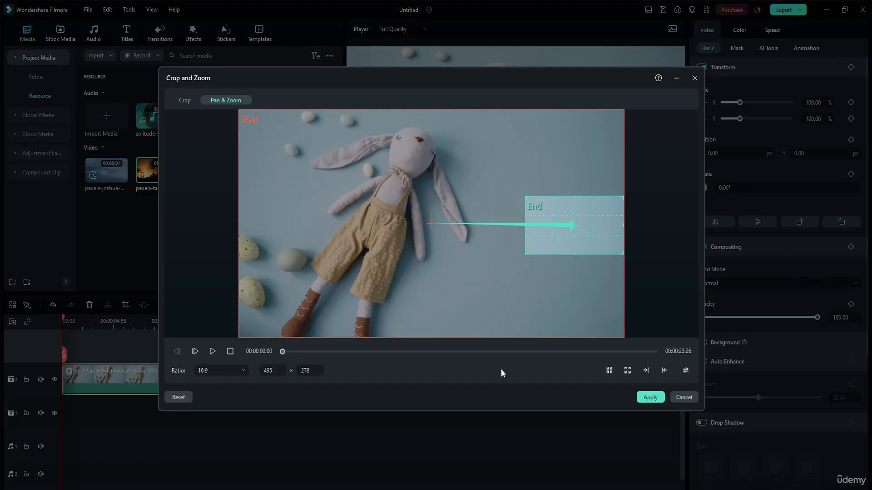
- Apply the Pan & Zoom motion and trim the end of the rabbit doll clip to a duration of 00:00:06:28
left_click(650, 396)
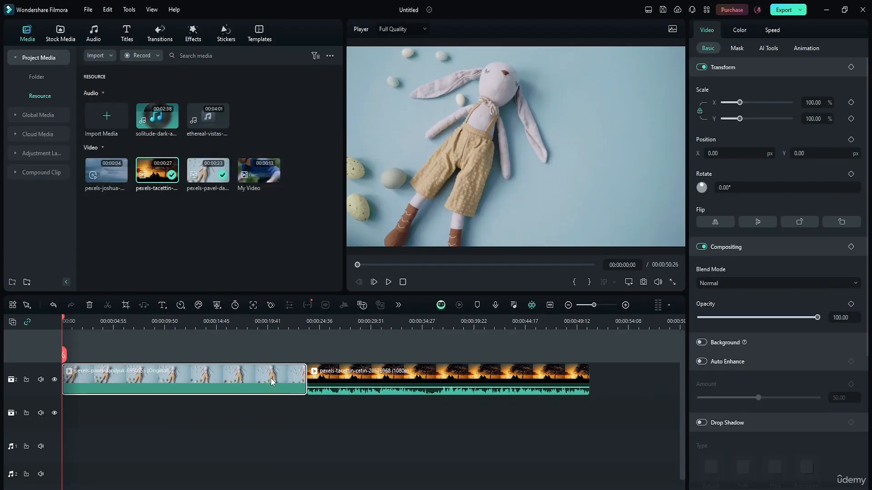
left_click_drag(306, 372, 208, 379)
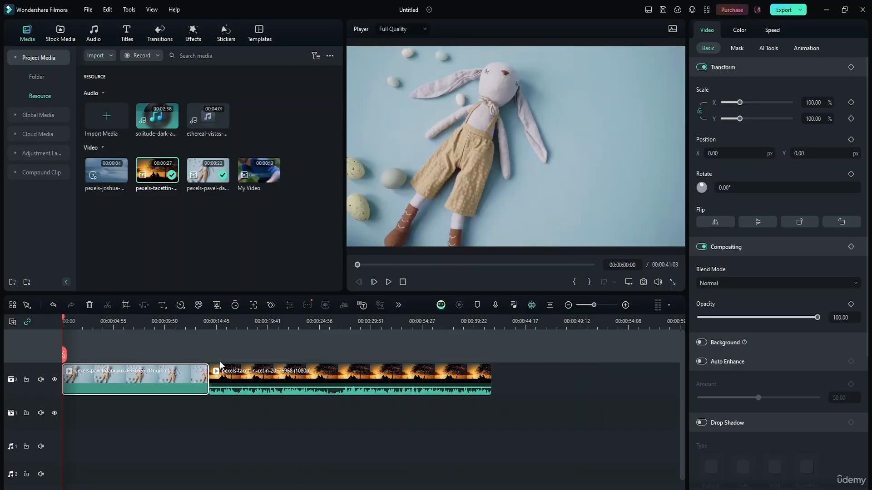
left_click(388, 282)
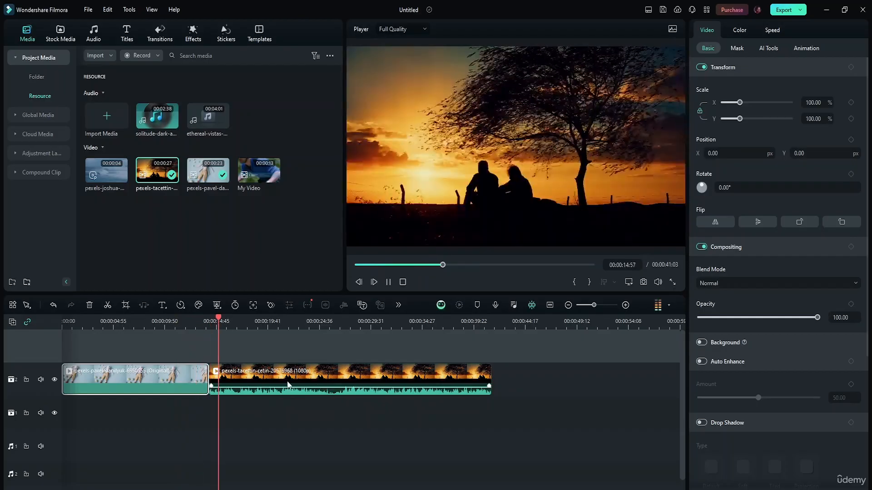
key("space")
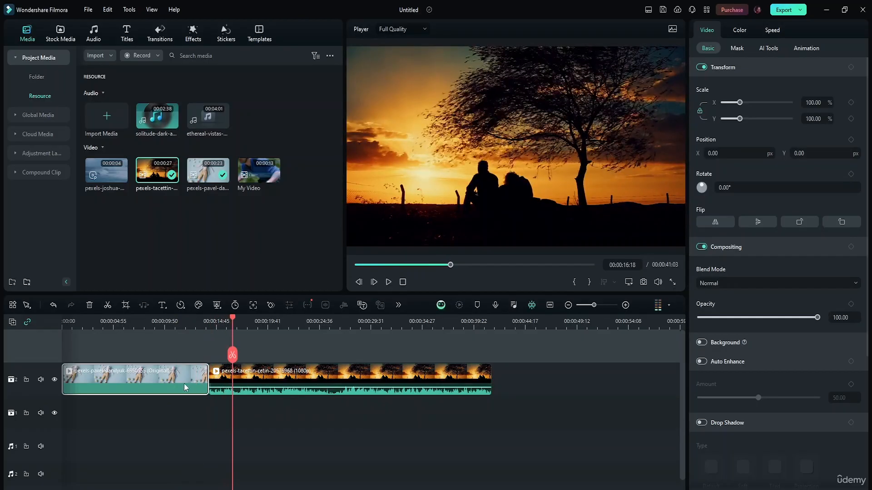
left_click_drag(208, 374, 129, 374)
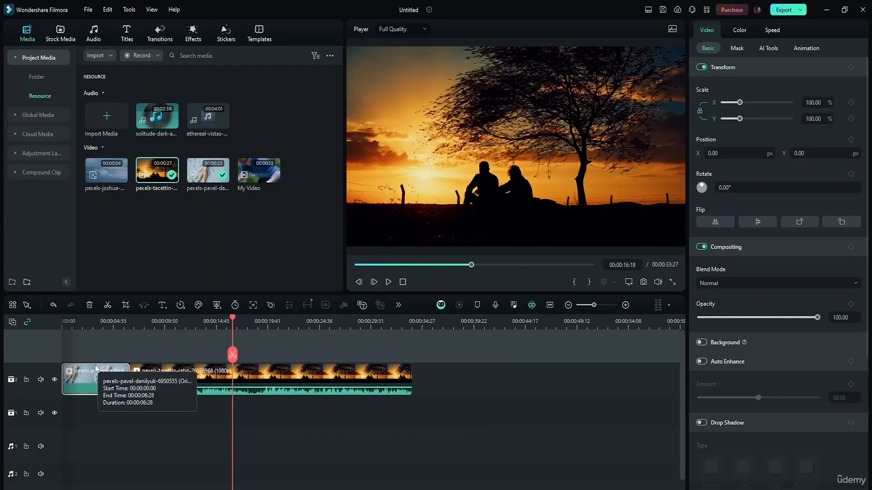
- Move the doll clip's 495 x 278 Pan & Zoom End frame over the rabbit's head and apply it
left_click(126, 305)
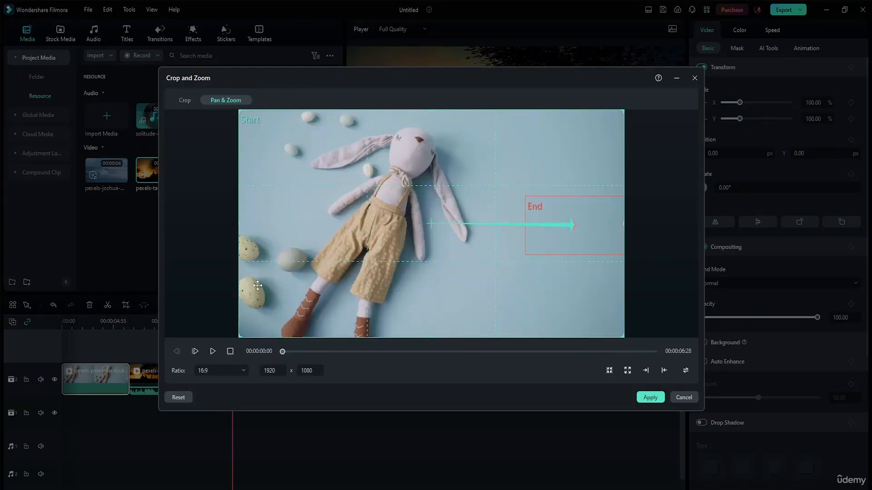
left_click(214, 352)
left_click(556, 218)
left_click_drag(556, 218, 395, 146)
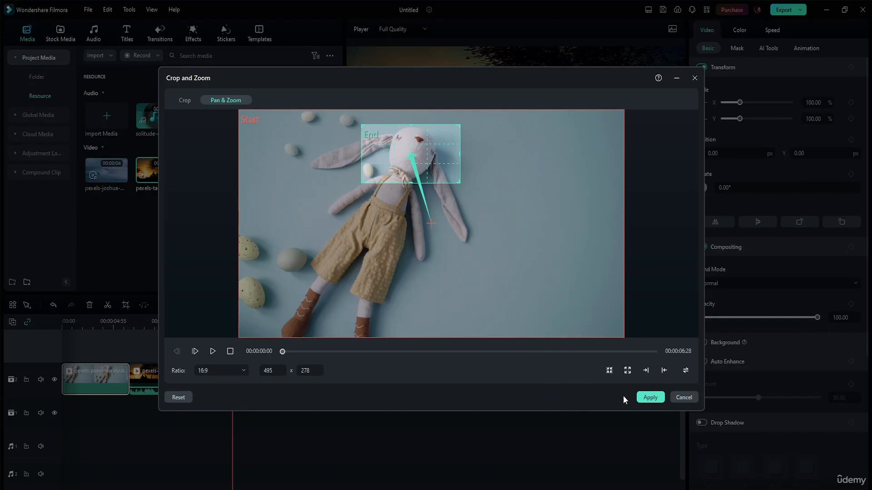
left_click(640, 398)
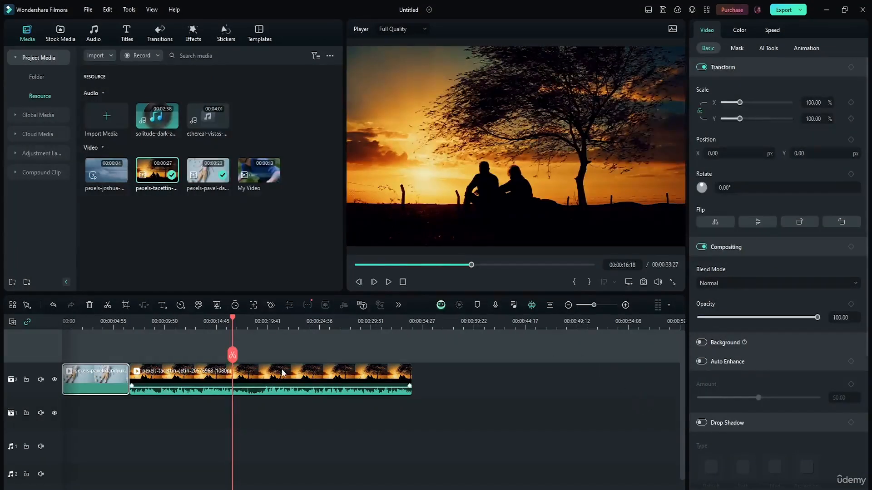
- Play the timeline from the beginning to preview the zoom toward the rabbit's head
left_click(233, 334)
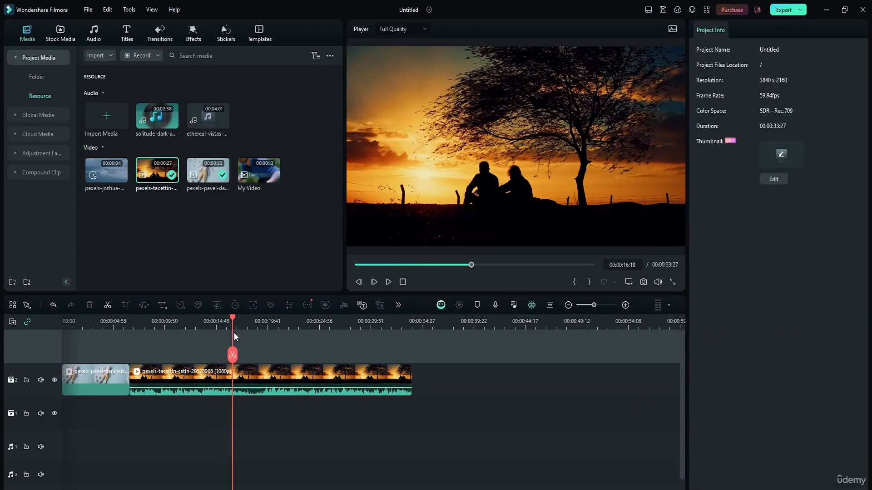
left_click_drag(231, 317, 63, 329)
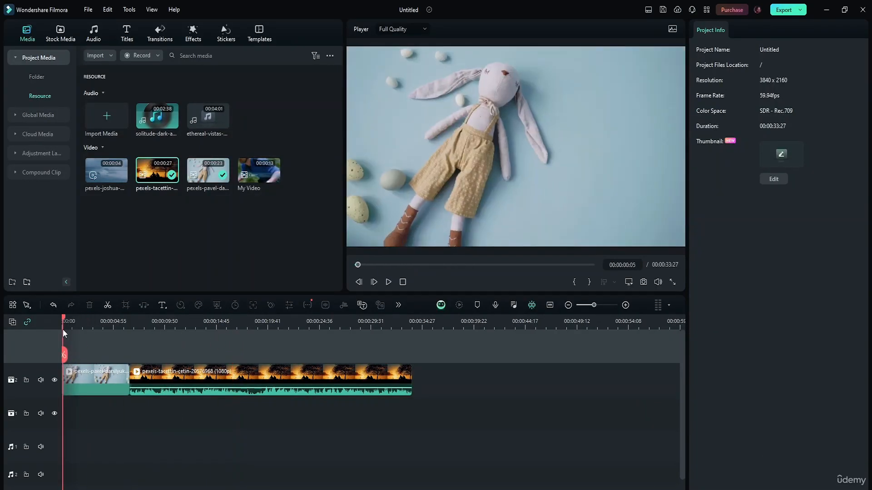
left_click(388, 282)
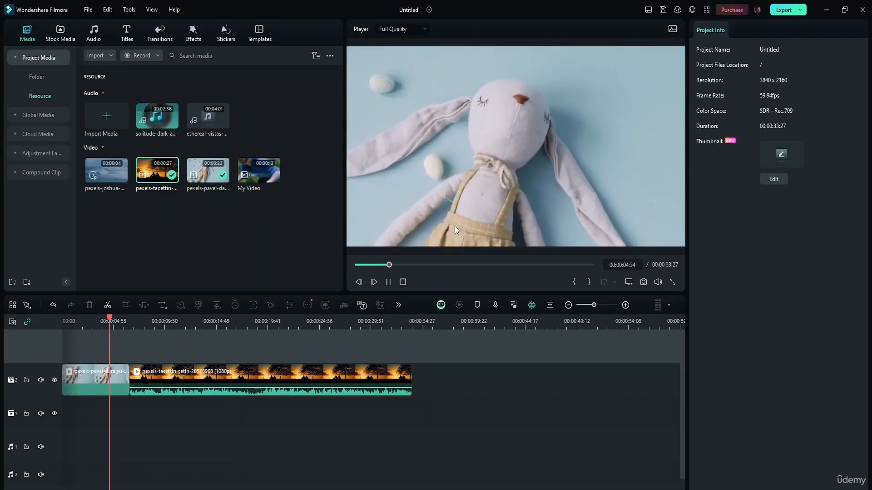
left_click(388, 282)
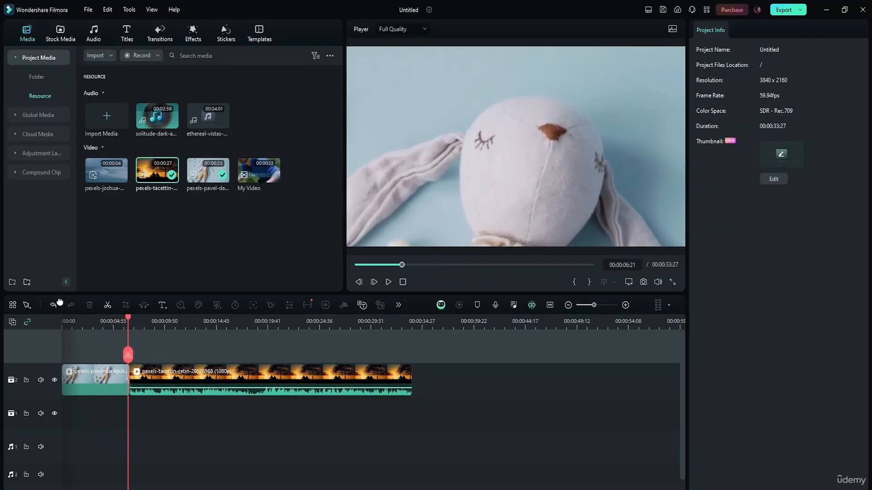
- Move the playhead to 00:00:08:22 and crop the sunset clip to about 1513 x 851 around the couple and tree
left_click(136, 375)
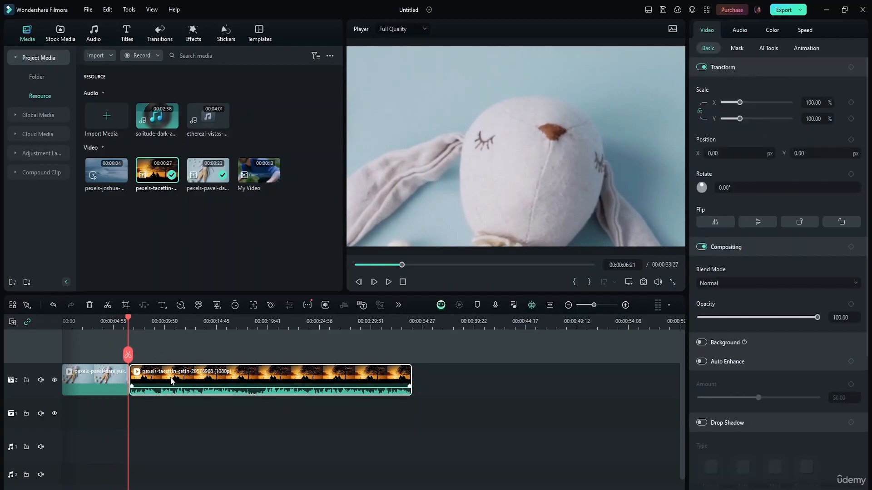
left_click_drag(129, 334, 151, 338)
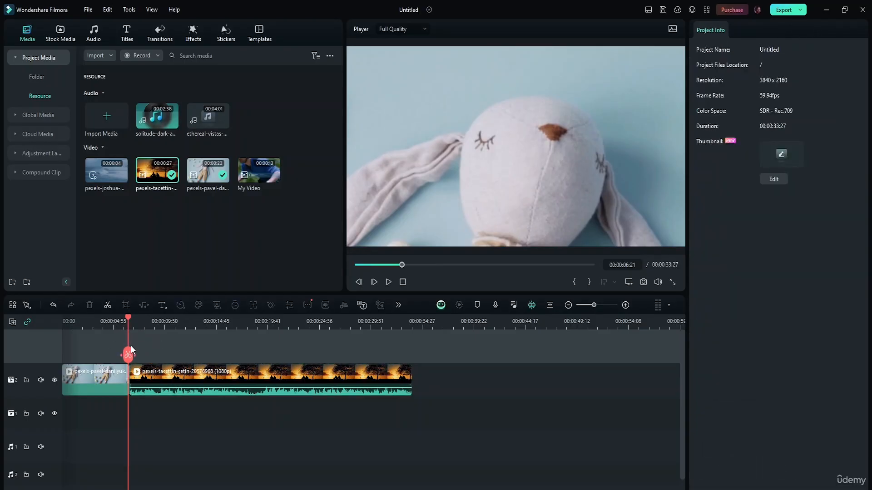
left_click_drag(129, 318, 149, 321)
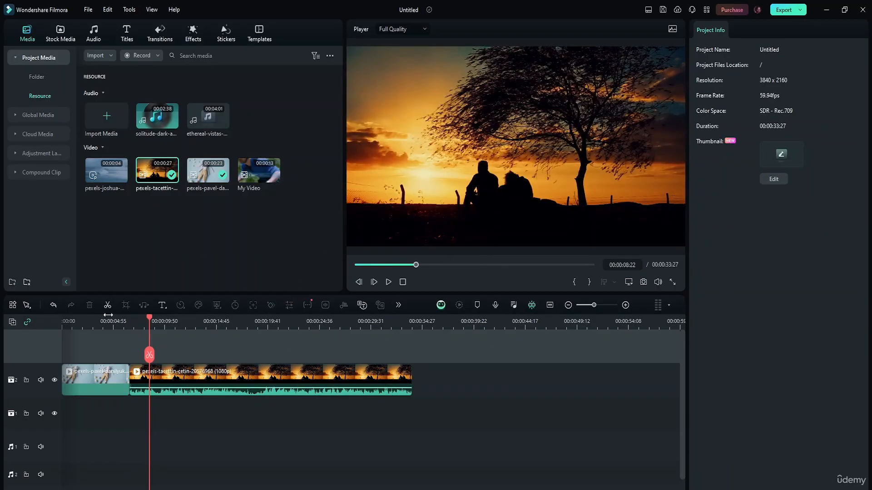
left_click(215, 382)
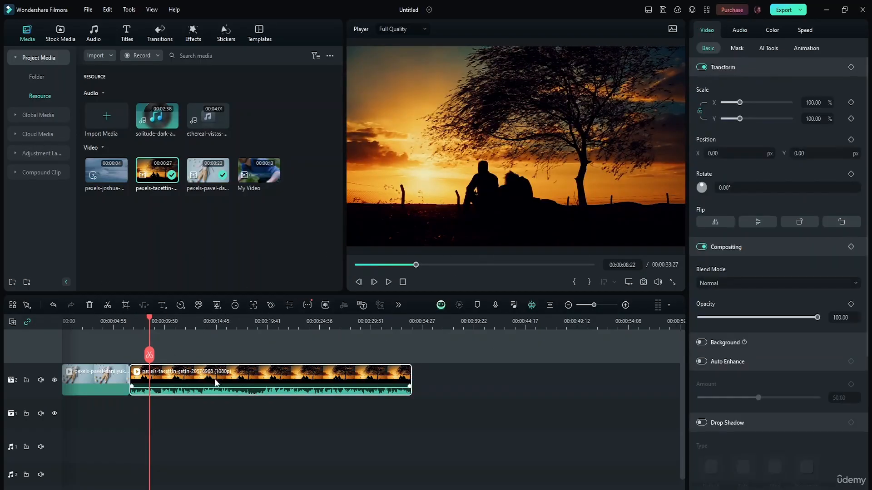
left_click(125, 306)
left_click_drag(246, 116, 280, 133)
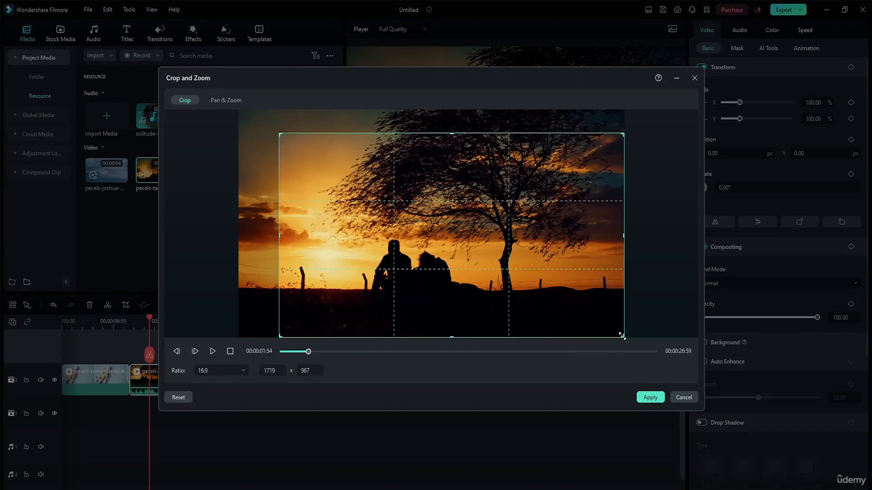
left_click_drag(621, 338, 583, 324)
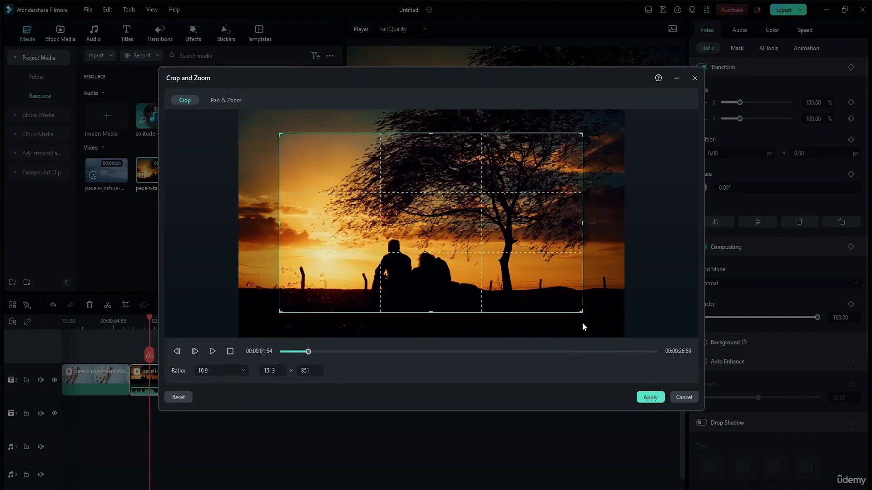
left_click(235, 102)
left_click(198, 98)
left_click(650, 398)
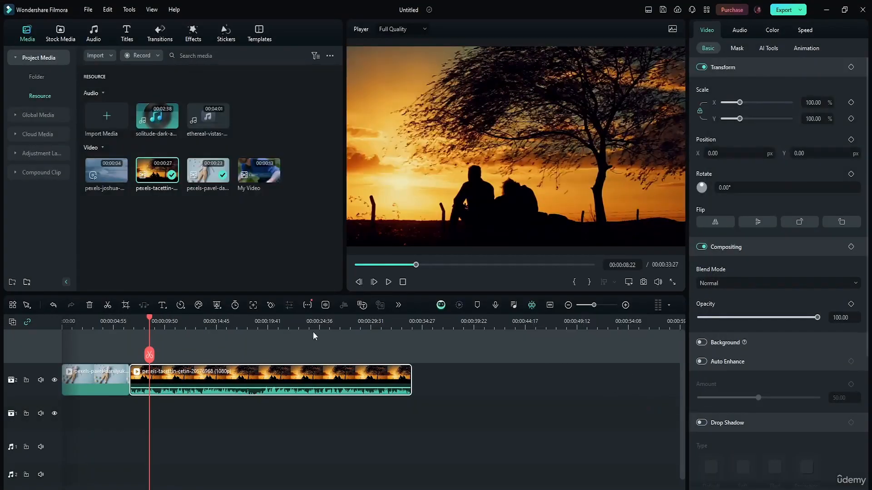
- Set up Pan & Zoom on the sunset clip with the End frame at about 429 x 241 around the seated couple, and apply it
left_click(131, 307)
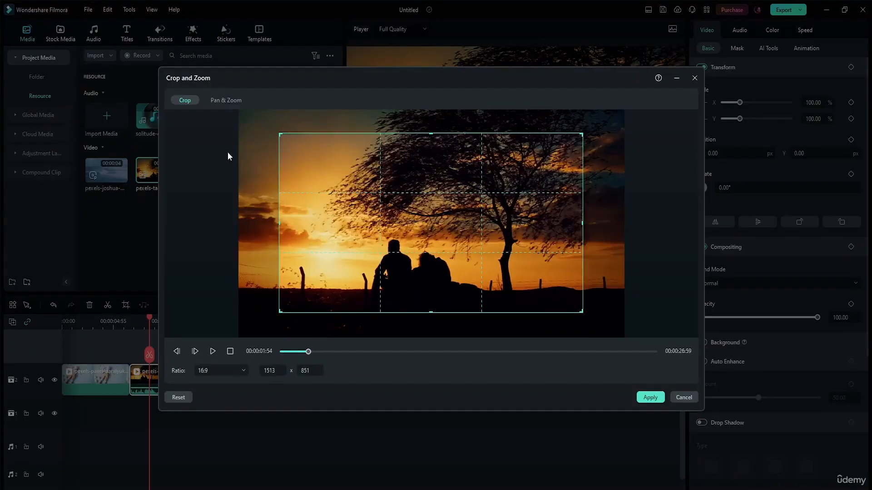
left_click(238, 102)
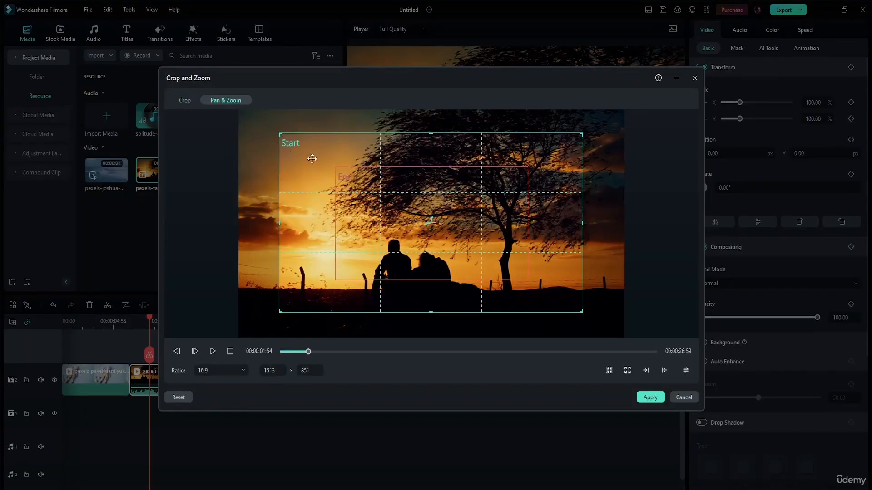
left_click_drag(434, 242, 330, 194)
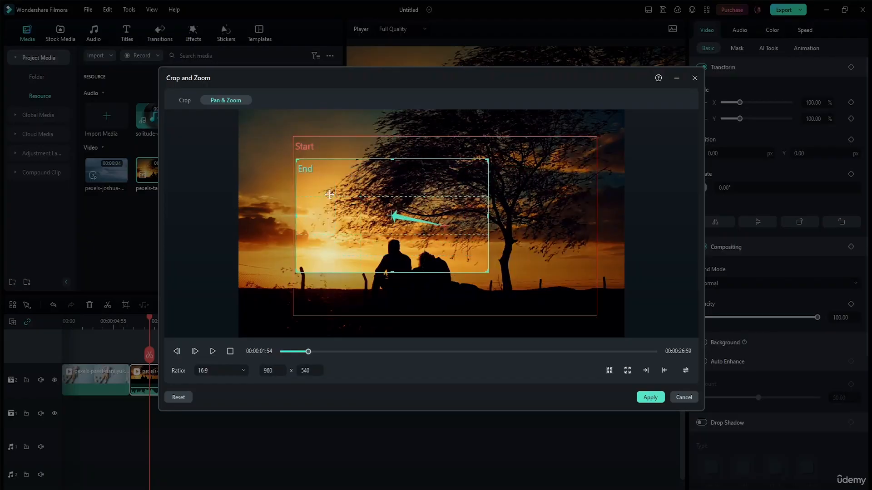
left_click_drag(296, 159, 390, 215)
left_click_drag(438, 243, 338, 249)
left_click_drag(385, 275, 375, 269)
left_click_drag(335, 246, 411, 258)
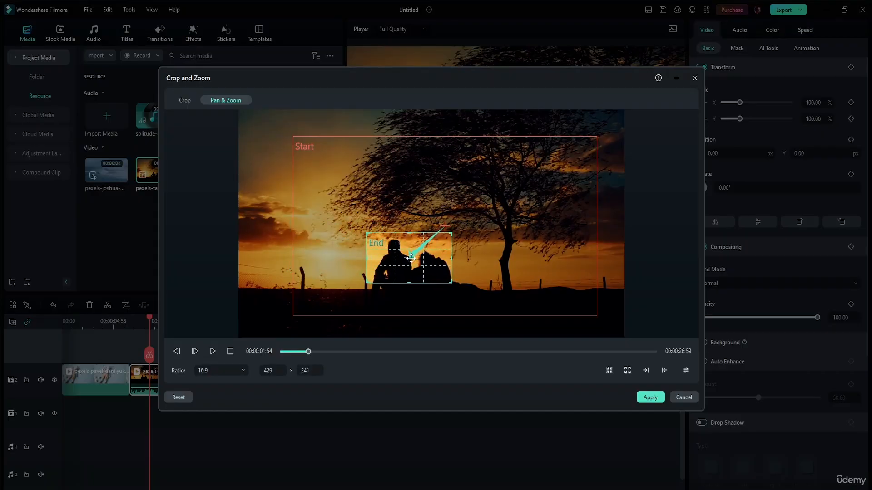
left_click(650, 398)
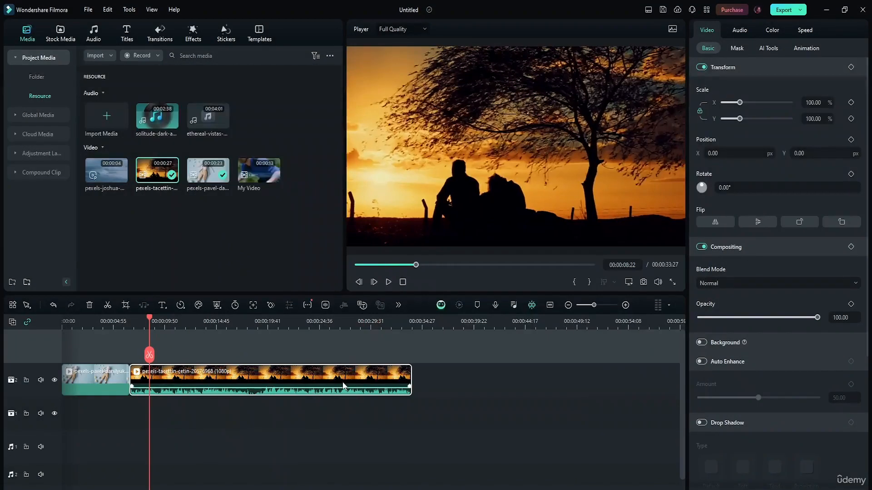
- Trim the end of the sunset clip so the timeline ends at 00:00:20:24, and play both clips from the beginning
left_click_drag(411, 380, 275, 380)
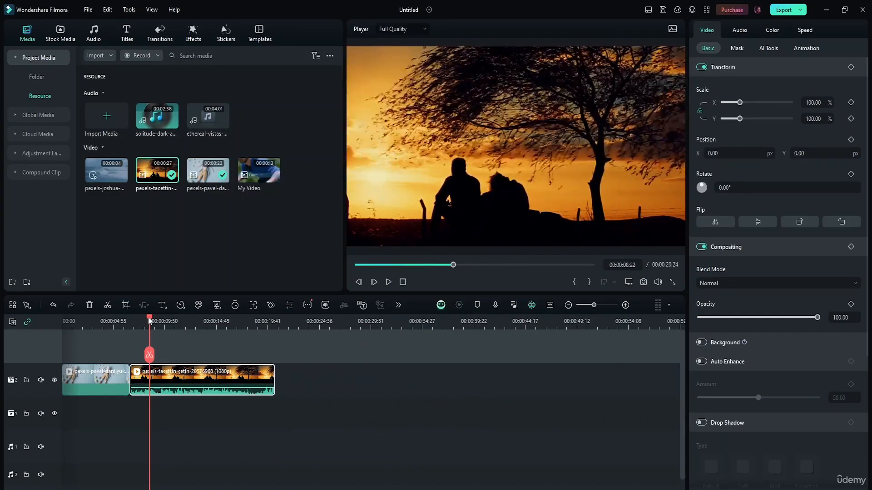
left_click_drag(151, 318, 62, 318)
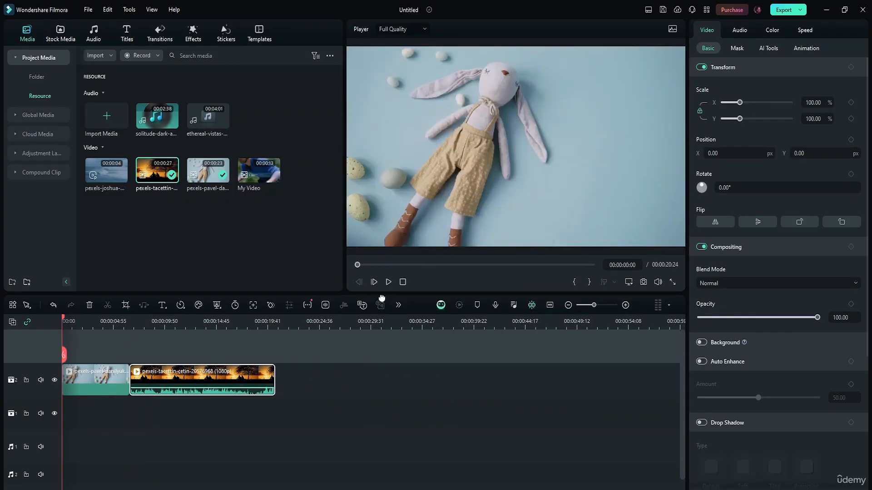
left_click(389, 283)
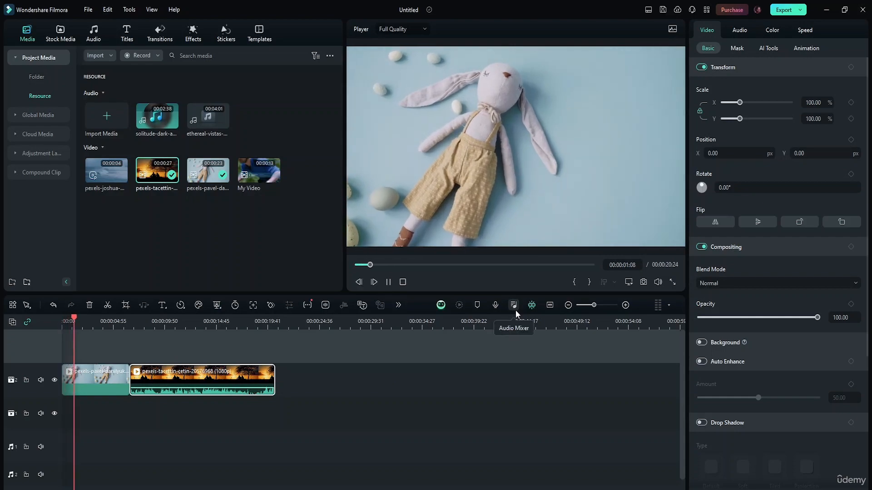